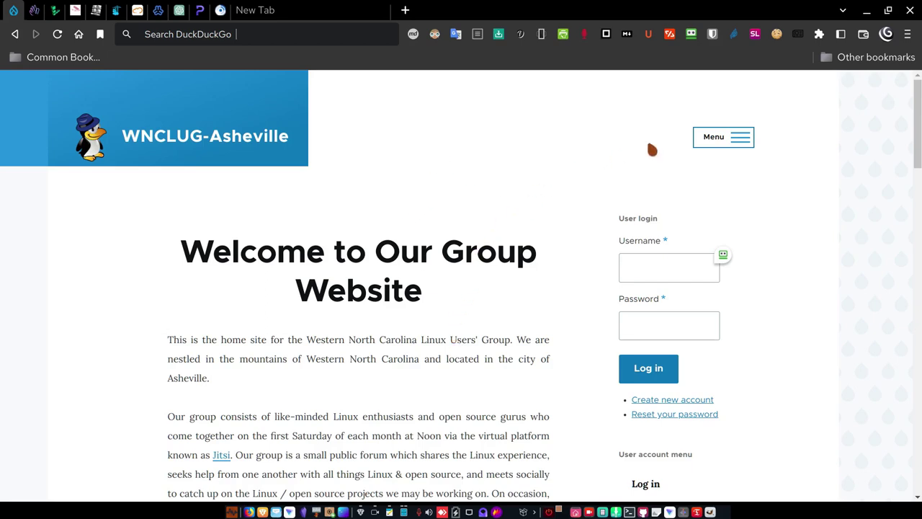
Open FreshRSS from the RSS News link in the WNCLUG-Asheville site menu.
left_click(731, 142)
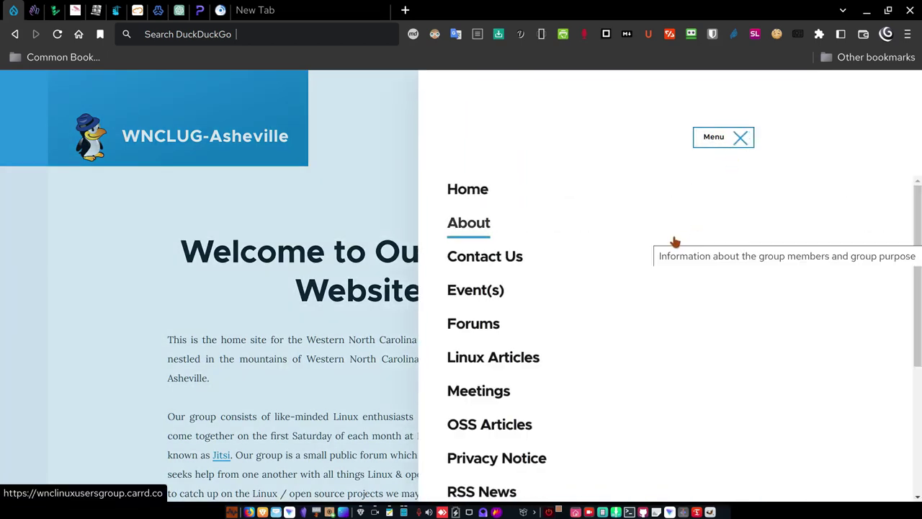
scroll(485, 242, "down", 2)
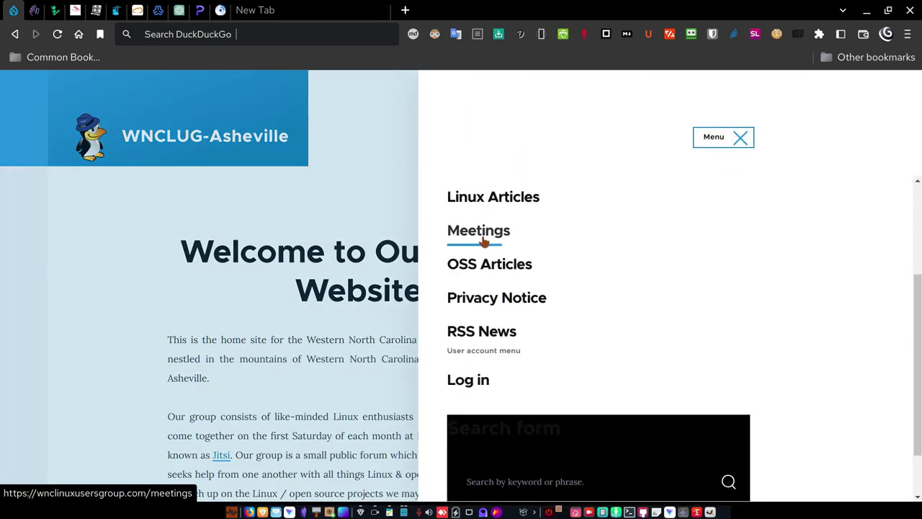
left_click(489, 336)
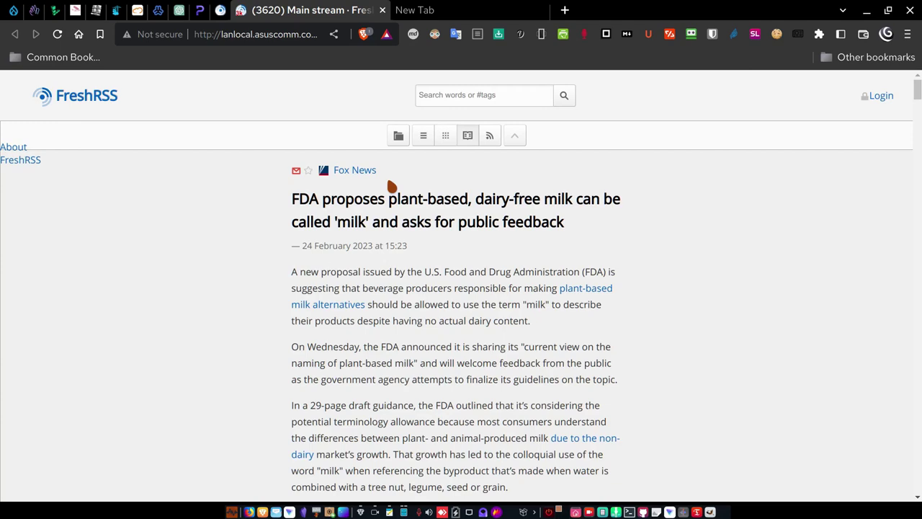
Open the TechCrunch feed from the Tech News category in the sidebar.
left_click(398, 137)
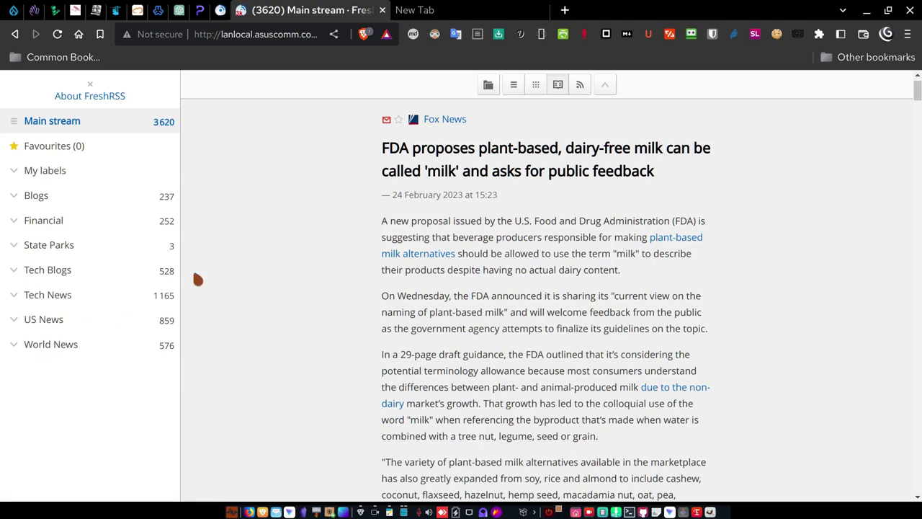
left_click(14, 294)
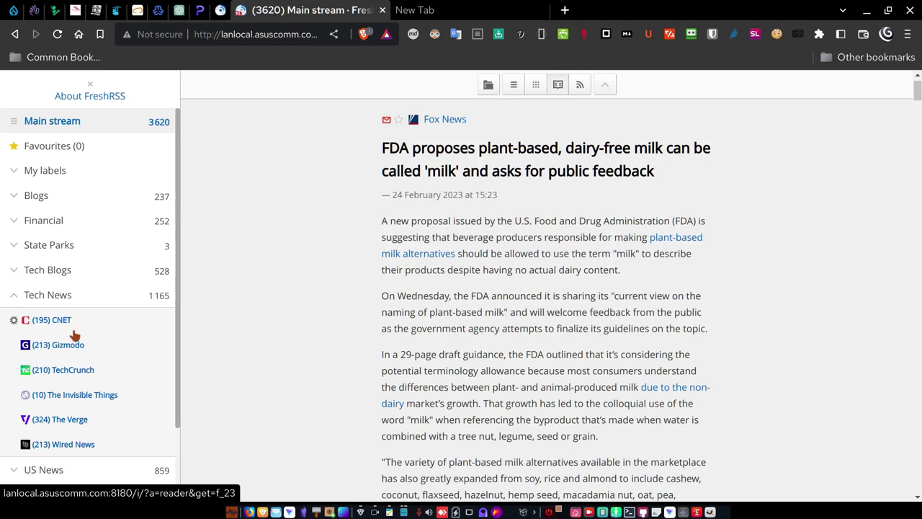
left_click(87, 370)
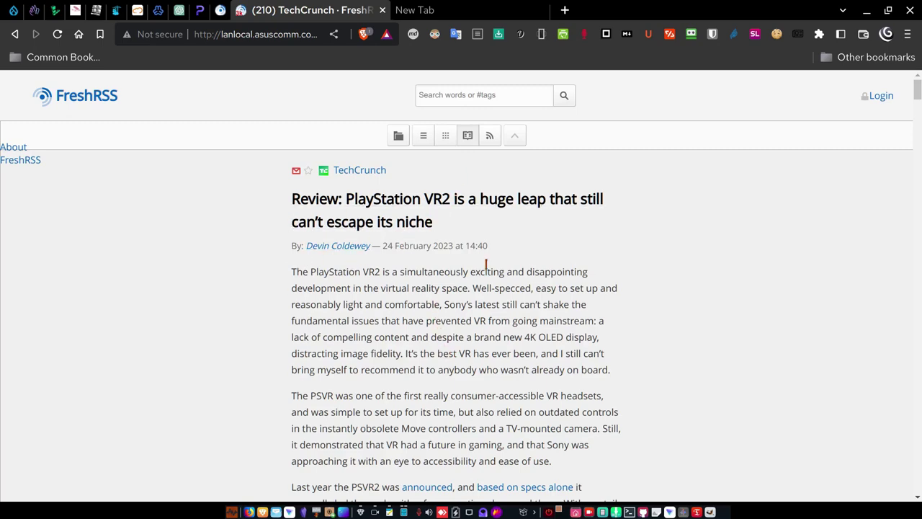
Read through the PlayStation VR2 review, then open its original TechCrunch article.
scroll(474, 230, "down", 10)
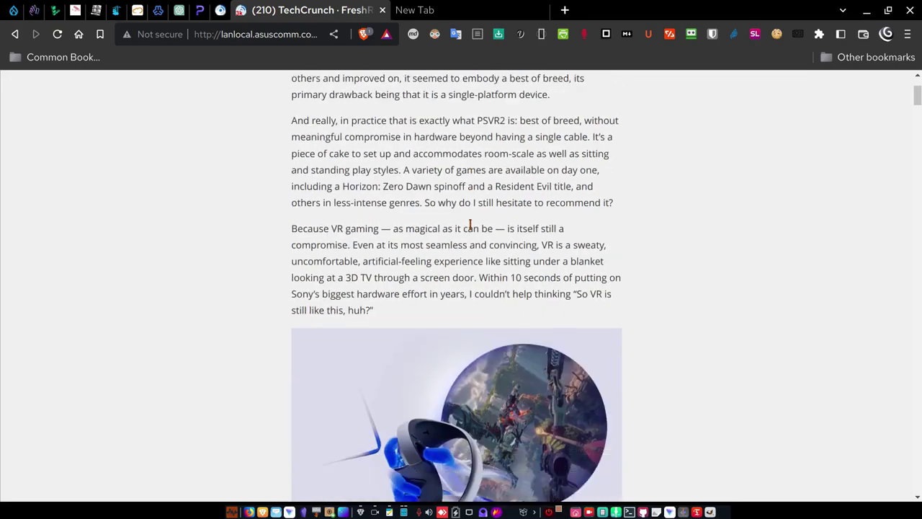
scroll(473, 231, "down", 12)
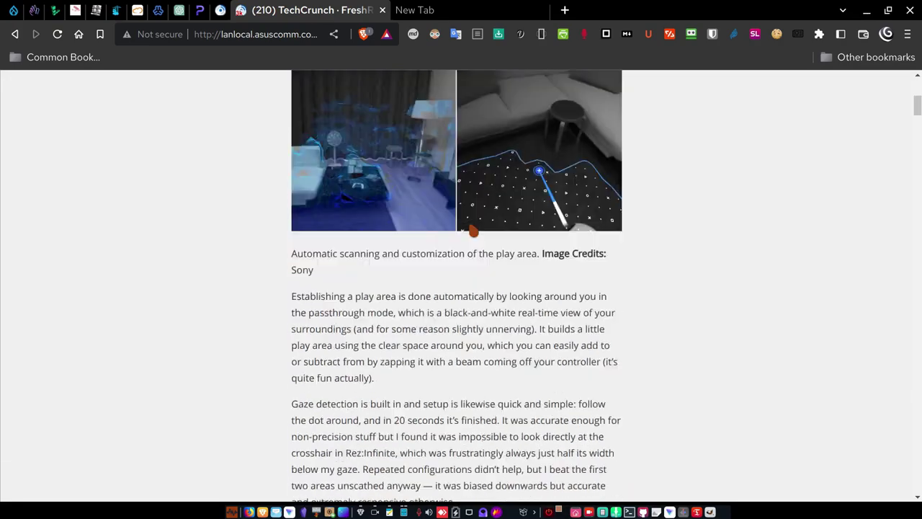
scroll(473, 230, "down", 15)
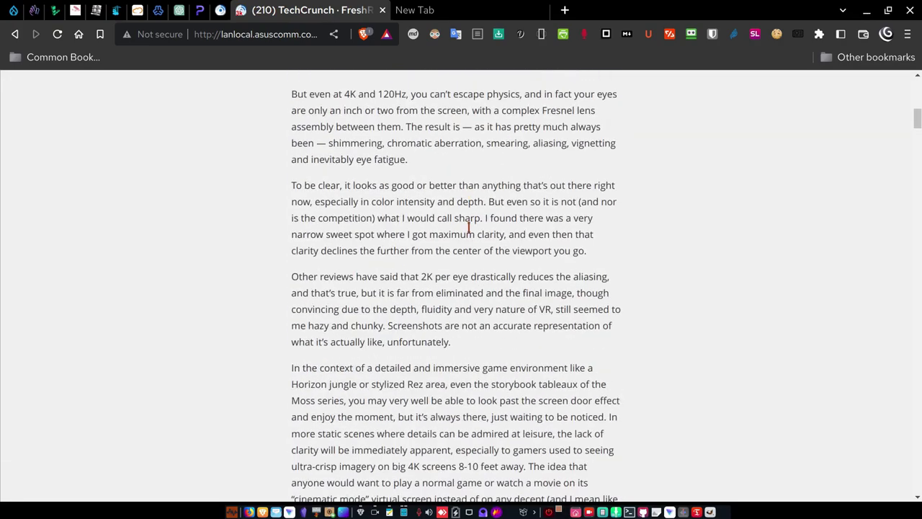
scroll(470, 234, "down", 15)
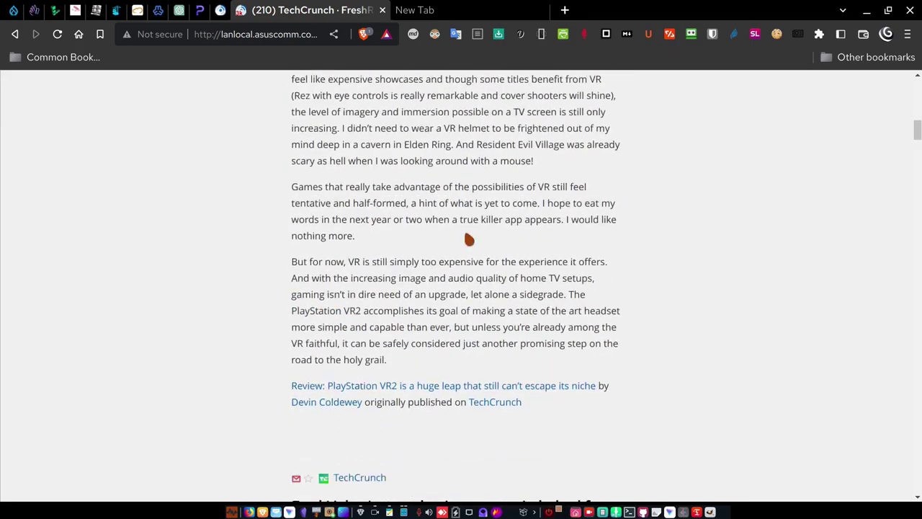
scroll(468, 238, "down", 3)
scroll(469, 237, "up", 3)
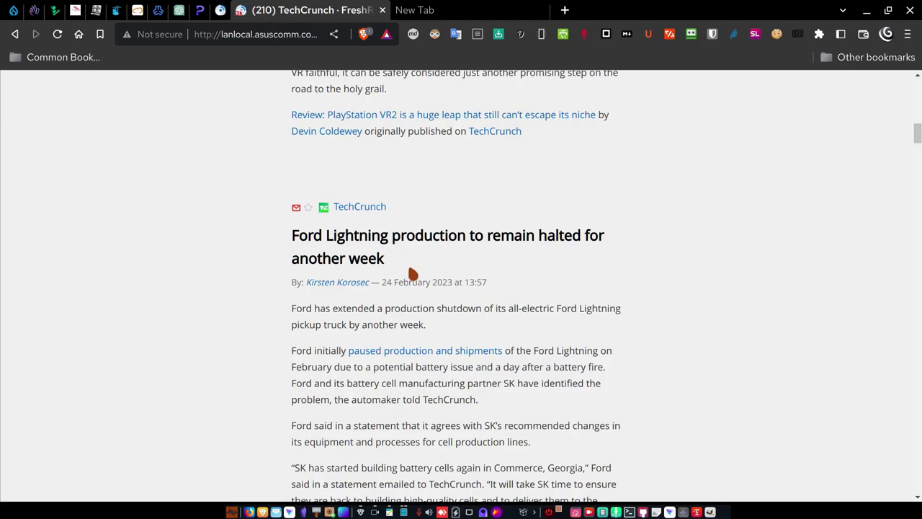
scroll(414, 267, "up", 3)
scroll(416, 268, "up", 5)
scroll(396, 303, "up", 18)
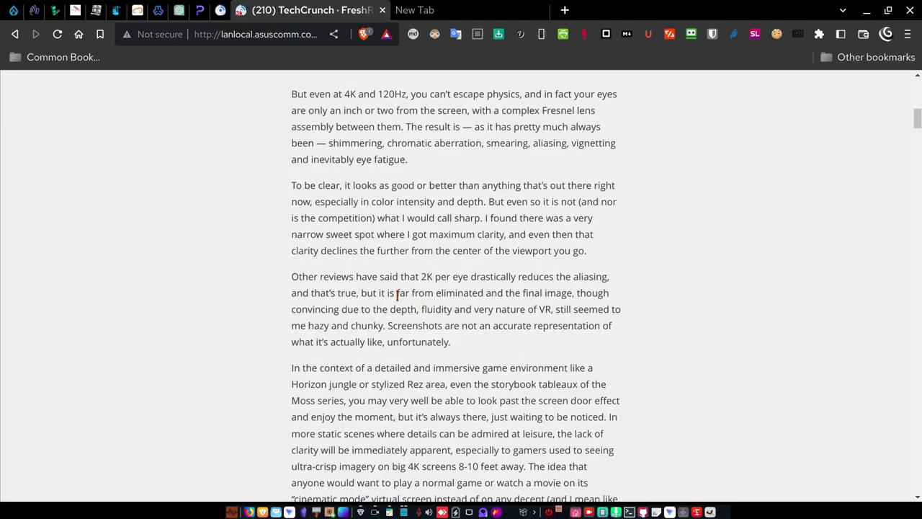
scroll(397, 307, "up", 20)
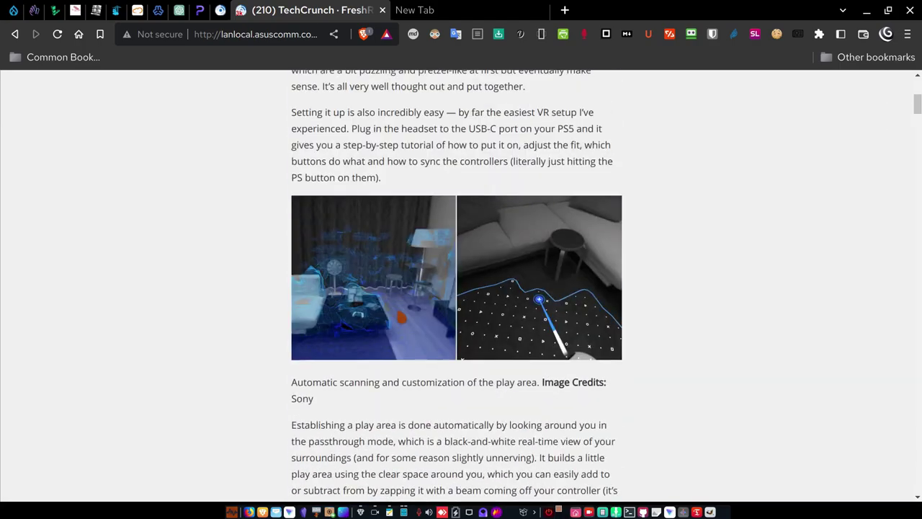
scroll(400, 311, "up", 8)
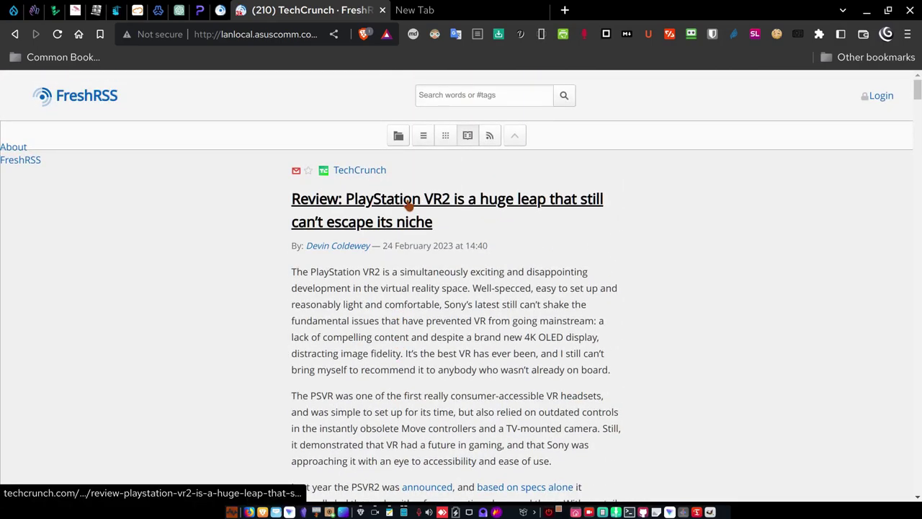
left_click(409, 205)
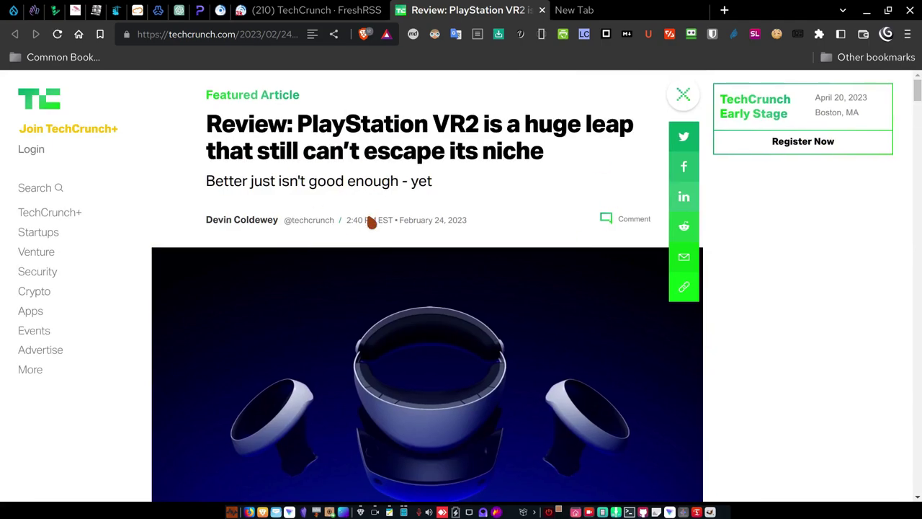
Skim the TechCrunch review page, then close its tab to return to FreshRSS.
scroll(465, 222, "down", 8)
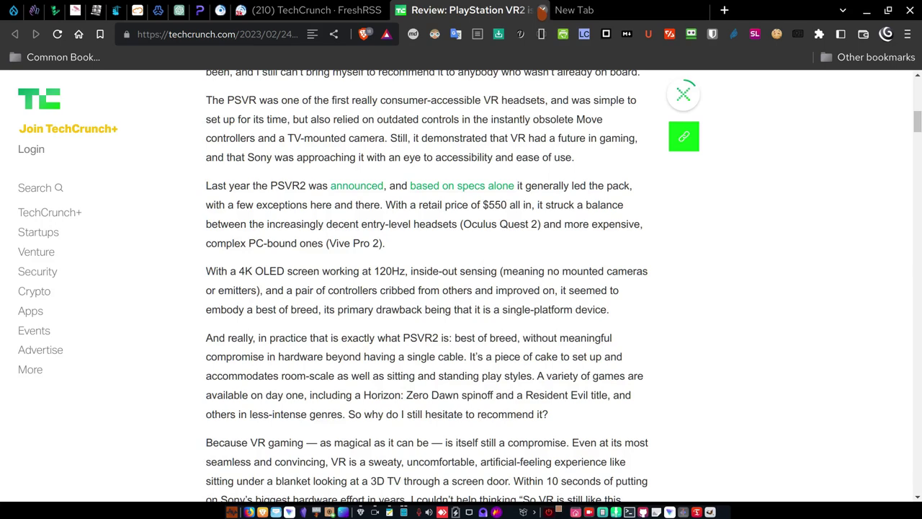
left_click(542, 10)
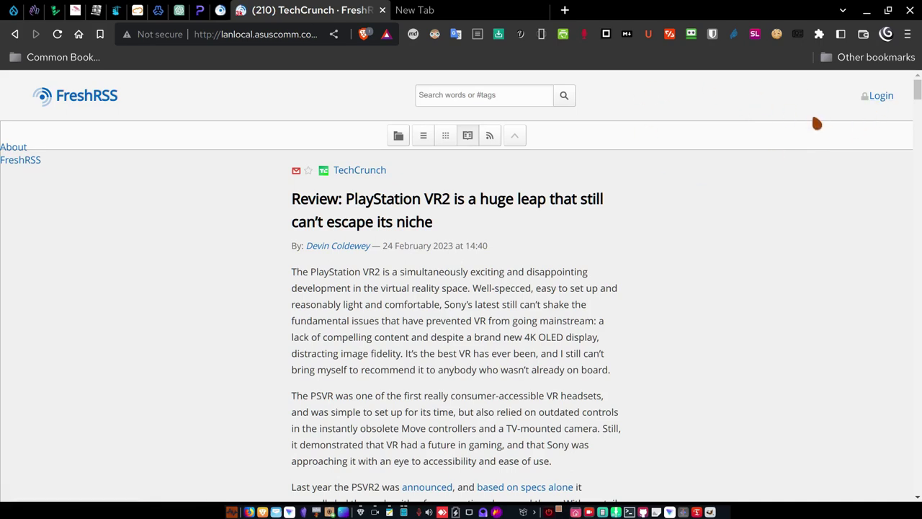
Log in to FreshRSS as the demo user with the account password.
left_click(883, 99)
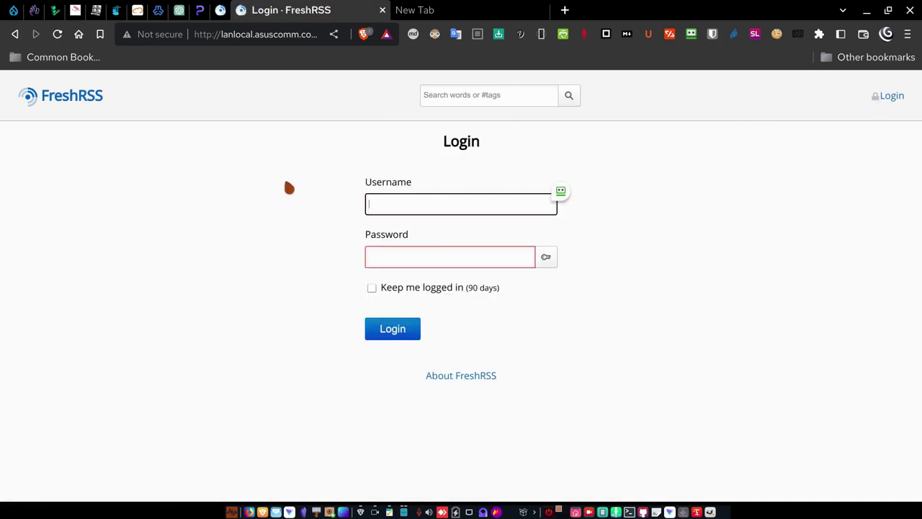
type("demo")
key("Tab")
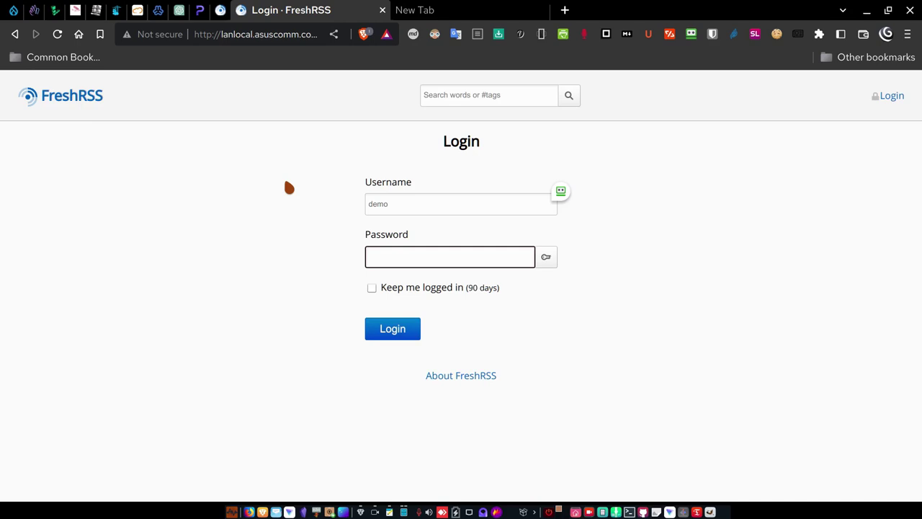
type("demodemo")
left_click(397, 329)
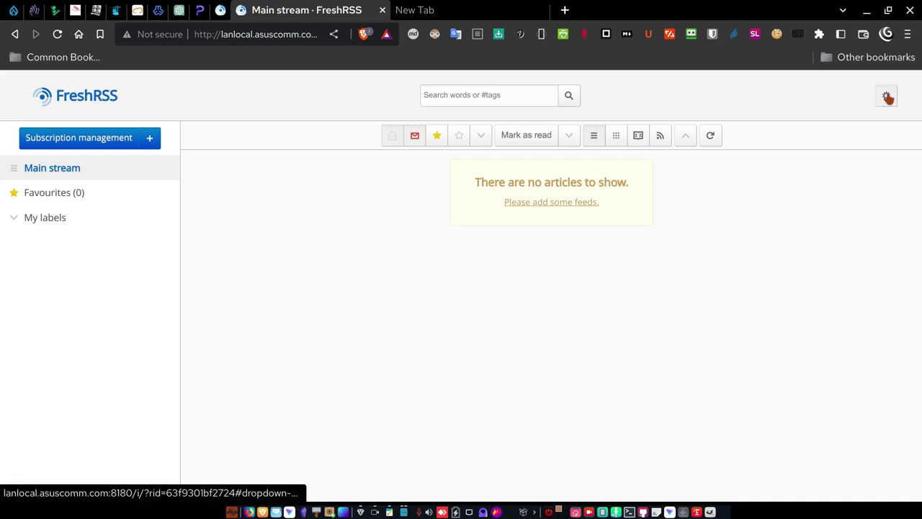
left_click(888, 98)
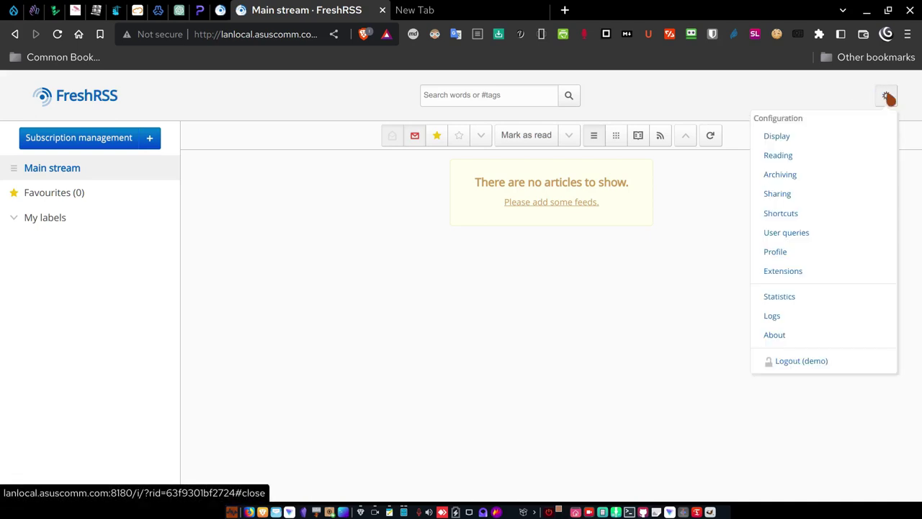
Enter a new login password in the demo profile and submit it.
left_click(800, 254)
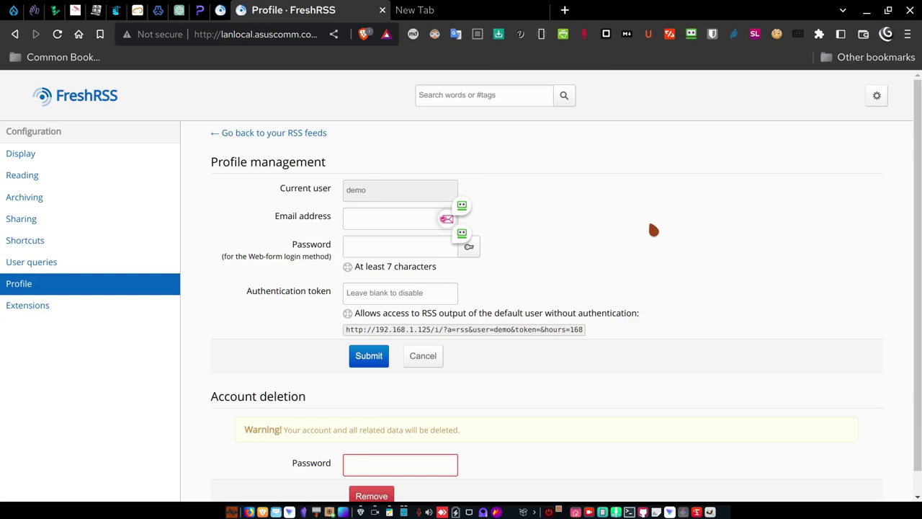
left_click(360, 247)
type("demode")
left_click(369, 356)
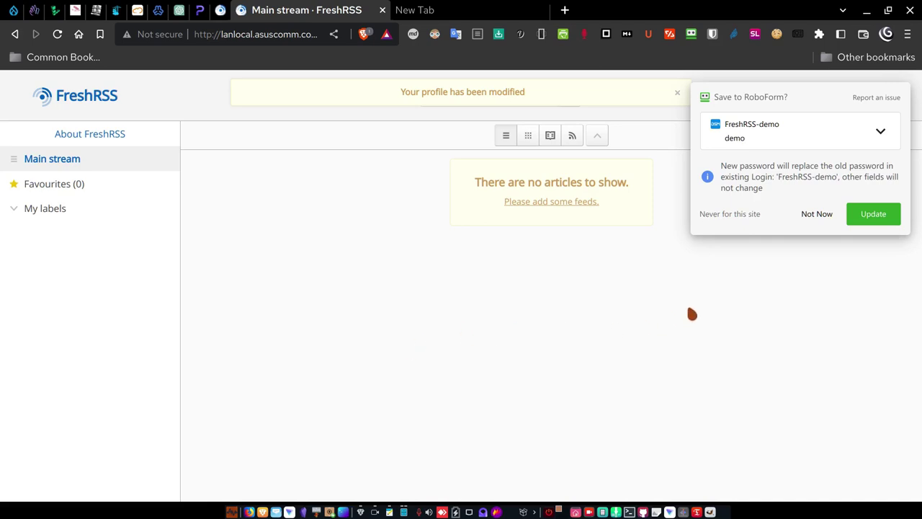
Dismiss the profile-modified notice and decline RoboForm's save-password prompt.
left_click(812, 214)
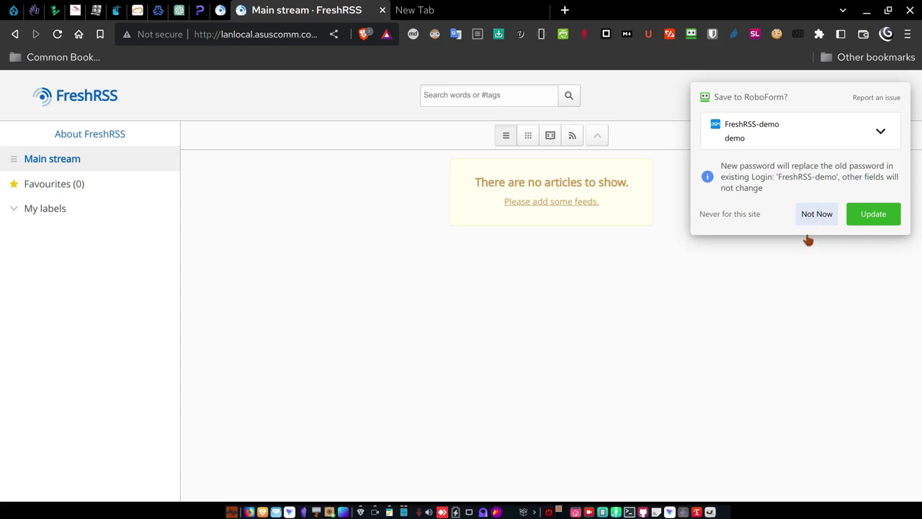
left_click(795, 269)
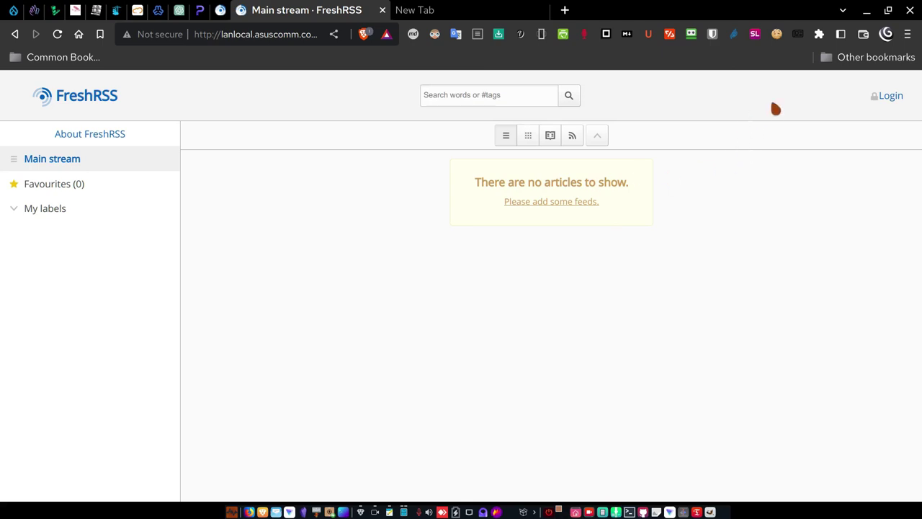
Log back in as demo with the account password, declining RoboForm's save prompt.
left_click(893, 96)
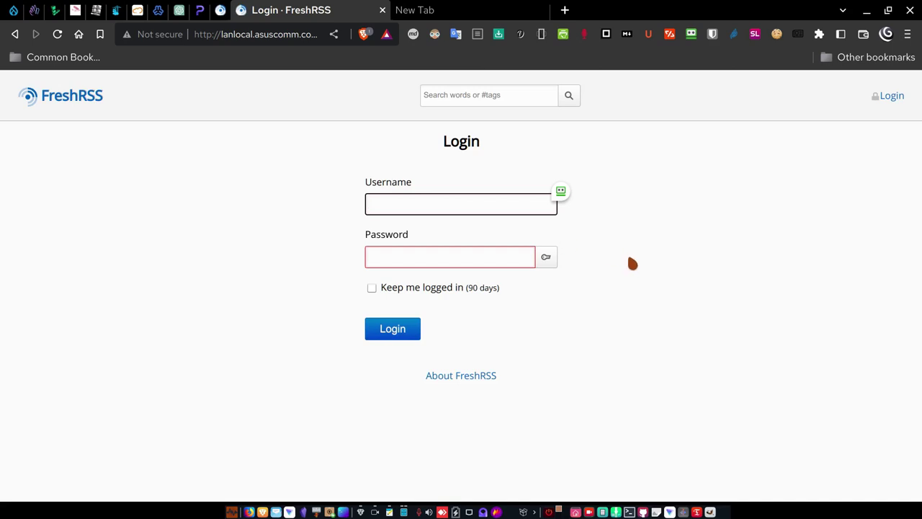
type("demo")
key("Tab")
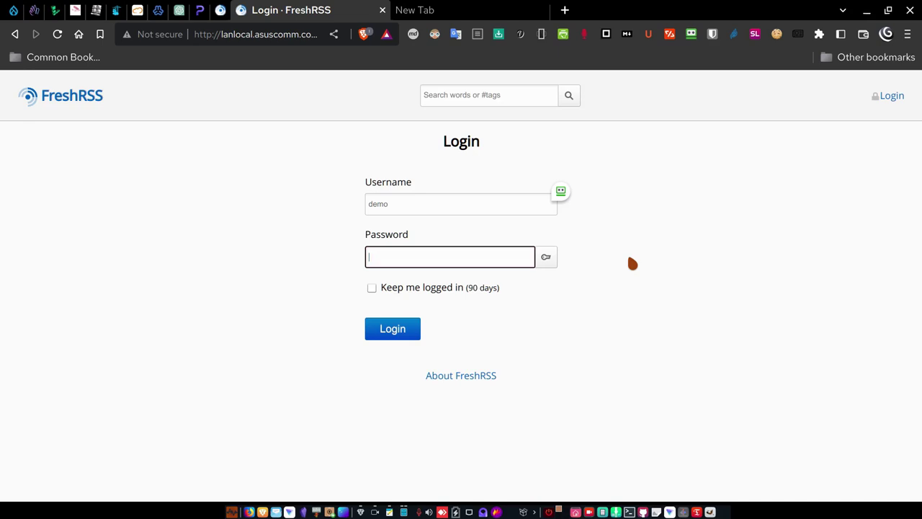
type("demodemo")
left_click(402, 331)
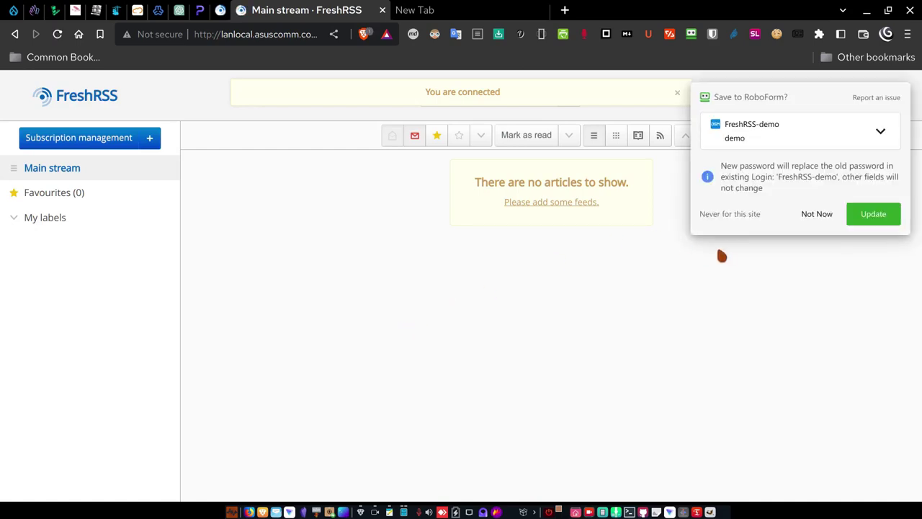
left_click(818, 214)
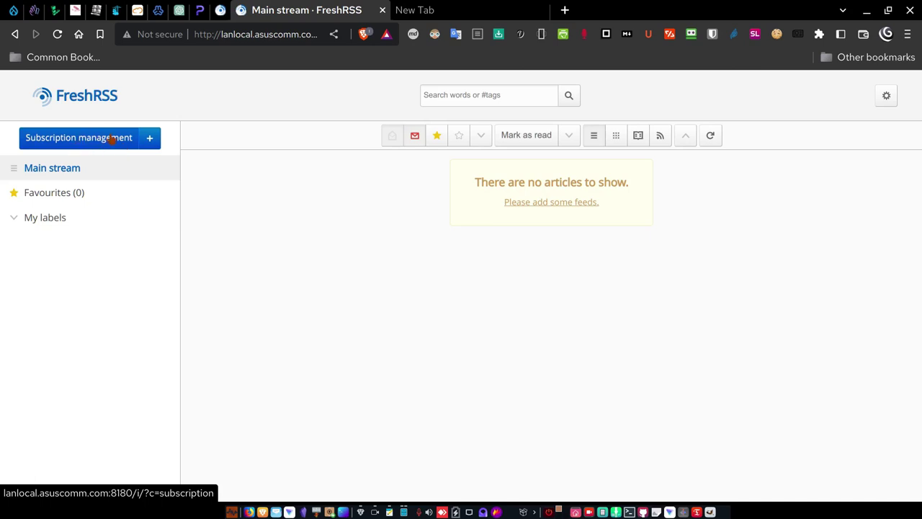
Add a new category named 'Tech News'.
left_click(149, 139)
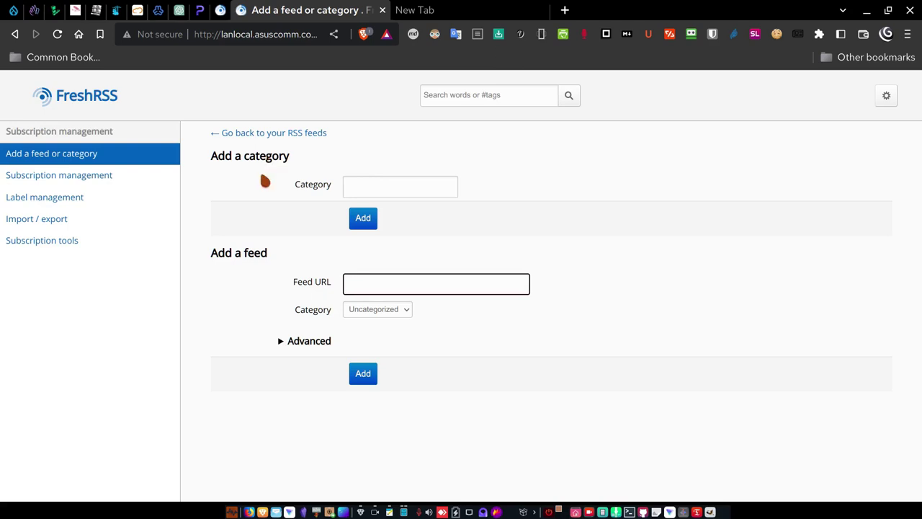
left_click(383, 184)
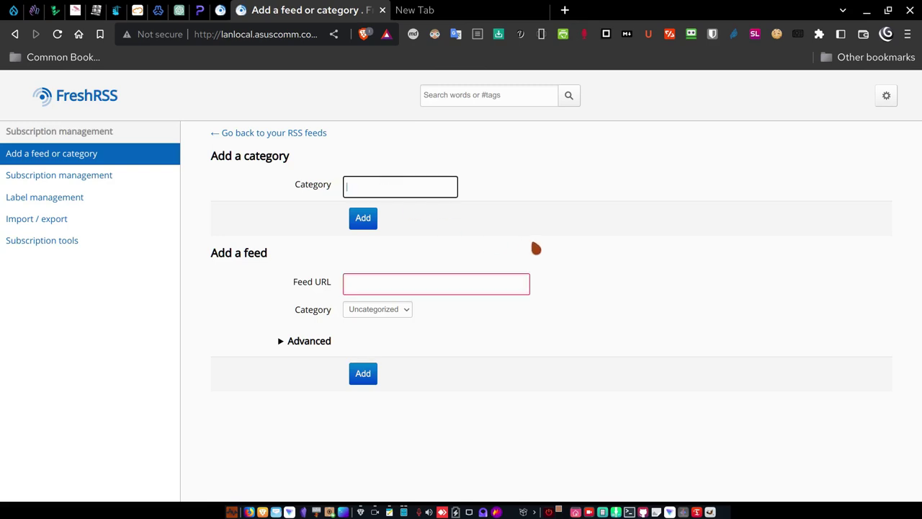
type("Tech News")
left_click(360, 220)
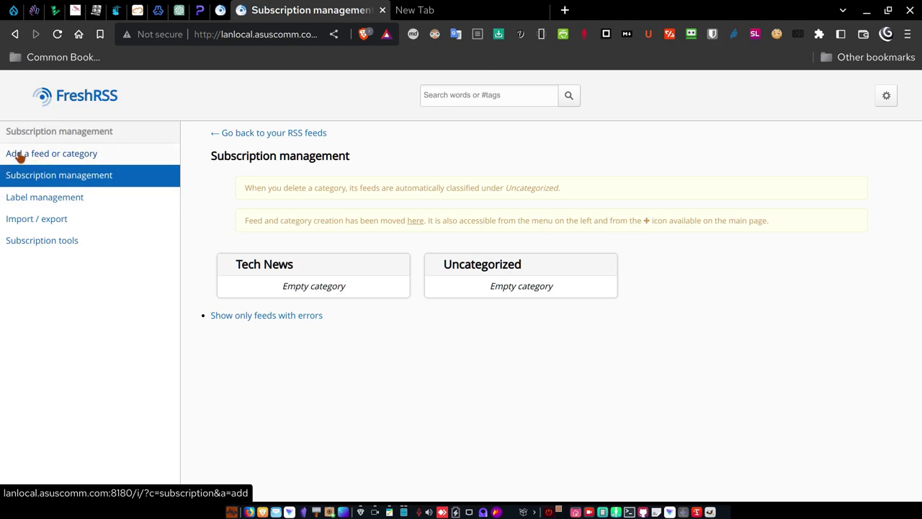
Add a new category named 'US News'.
left_click(64, 156)
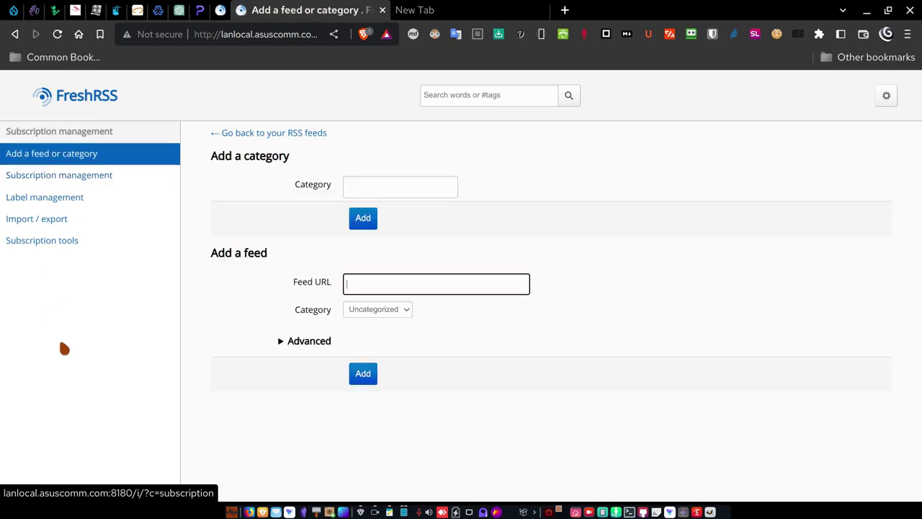
left_click(359, 186)
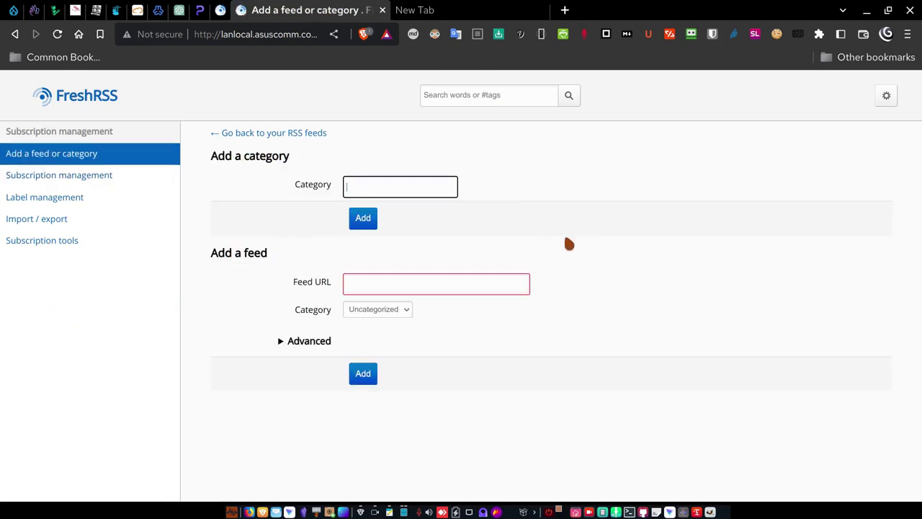
type("US News")
left_click(366, 217)
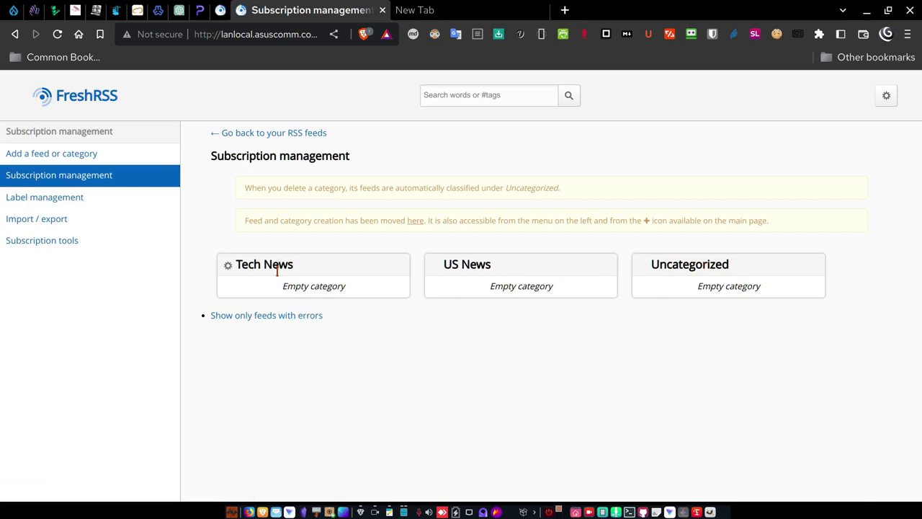
Add a new category named 'World News'.
left_click(61, 157)
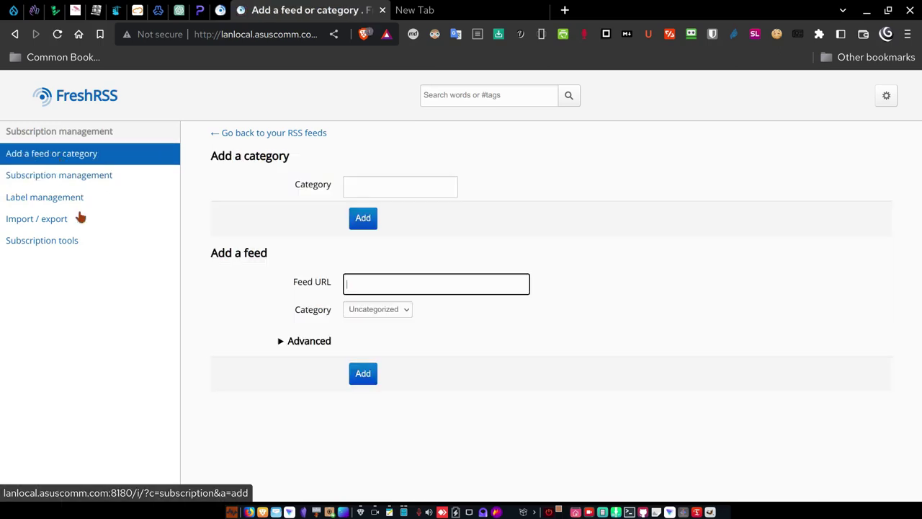
left_click(359, 190)
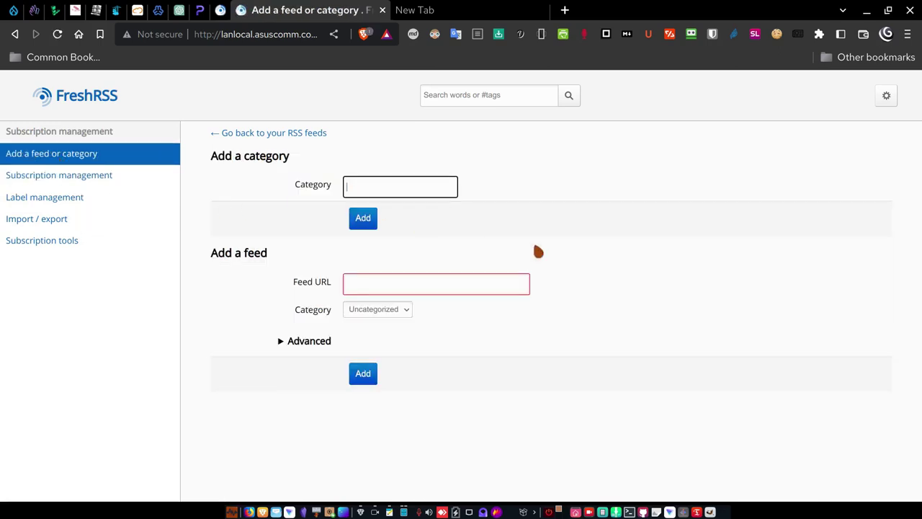
type("Word")
key("BackSpace")
type("ld News")
left_click(364, 219)
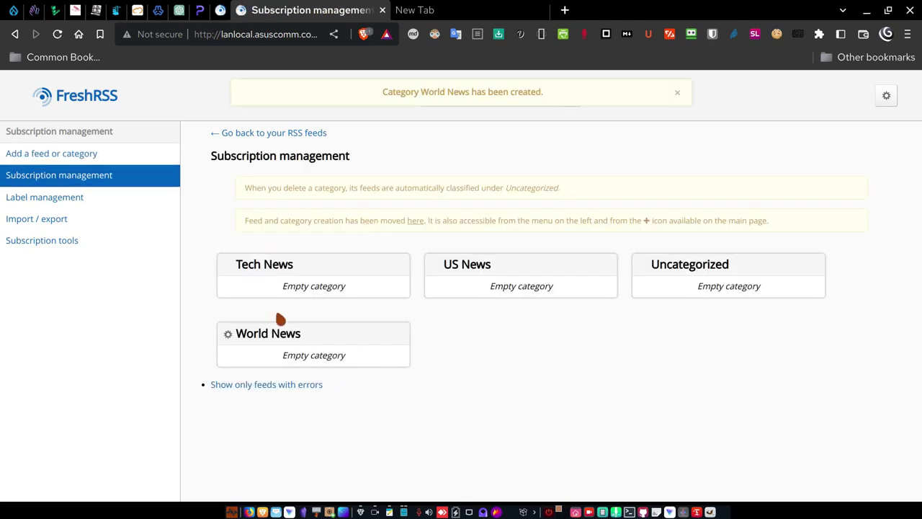
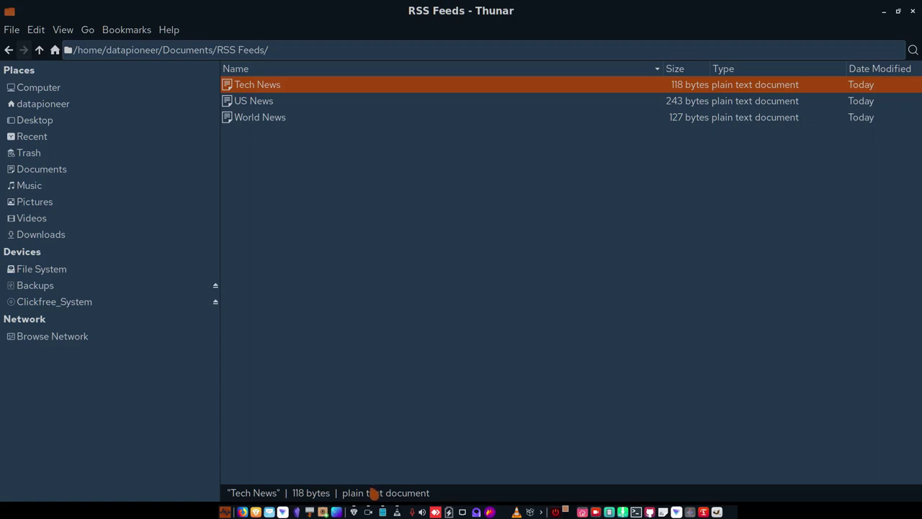
Open the Tech News file from Thunar in Mousepad to view the TechCrunch feed details.
right_click(265, 84)
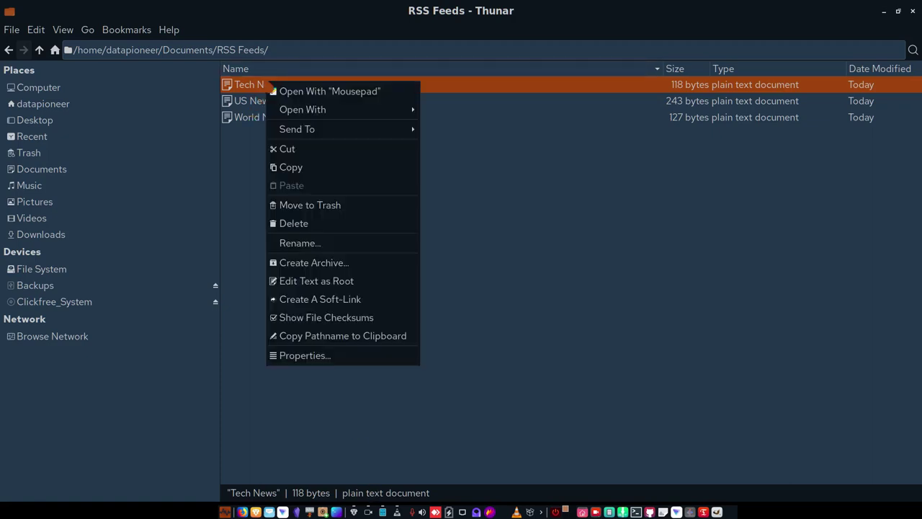
left_click(294, 91)
mouse_move(404, 511)
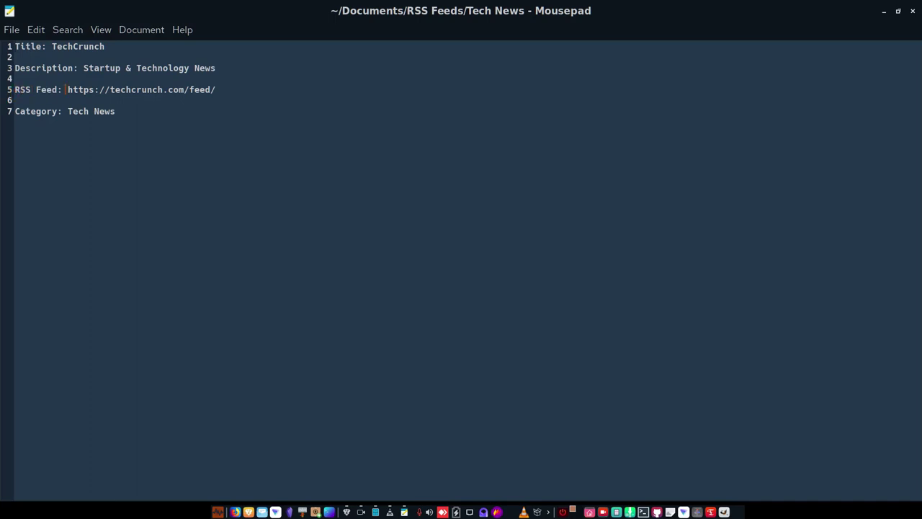
mouse_move(68, 90)
left_mouse_down()
mouse_move(215, 89)
mouse_move(67, 89)
left_mouse_up()
left_click(251, 132)
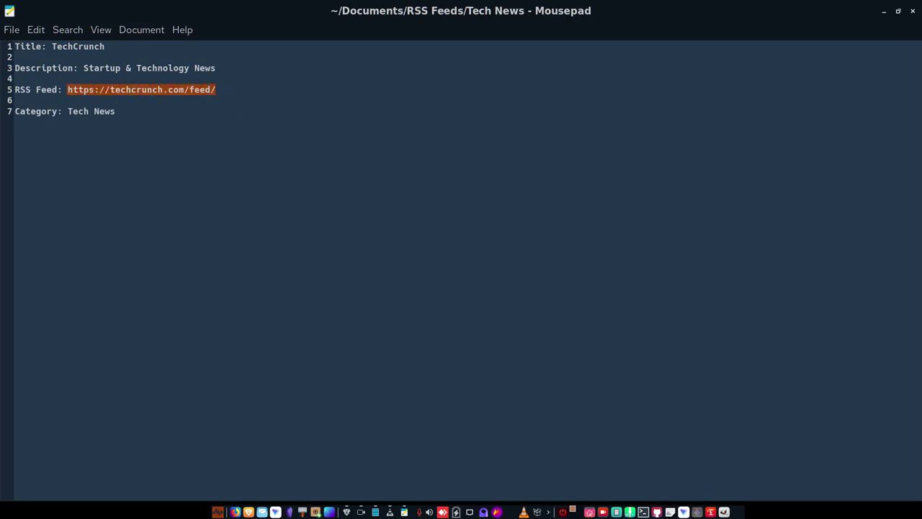
right_click(69, 90)
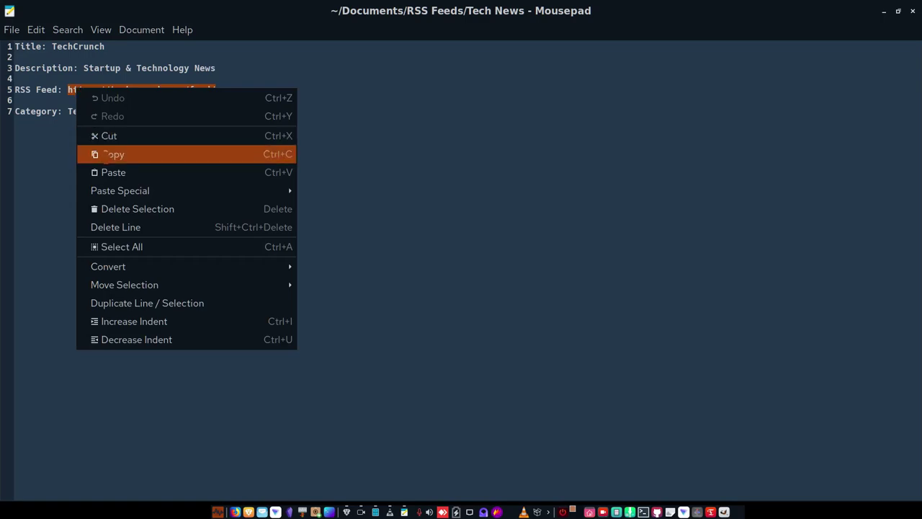
left_click(108, 154)
left_click(346, 511)
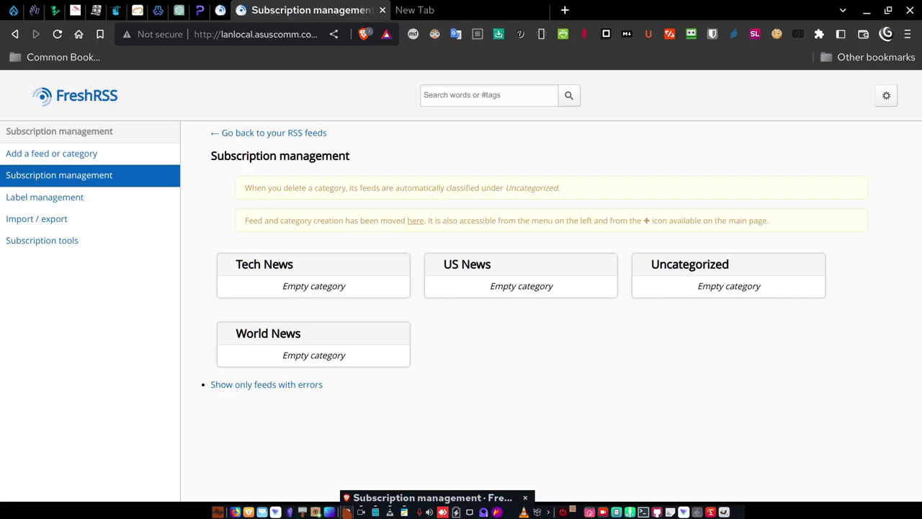
Subscribe to the TechCrunch feed under the Tech News category and save its settings.
left_click(21, 156)
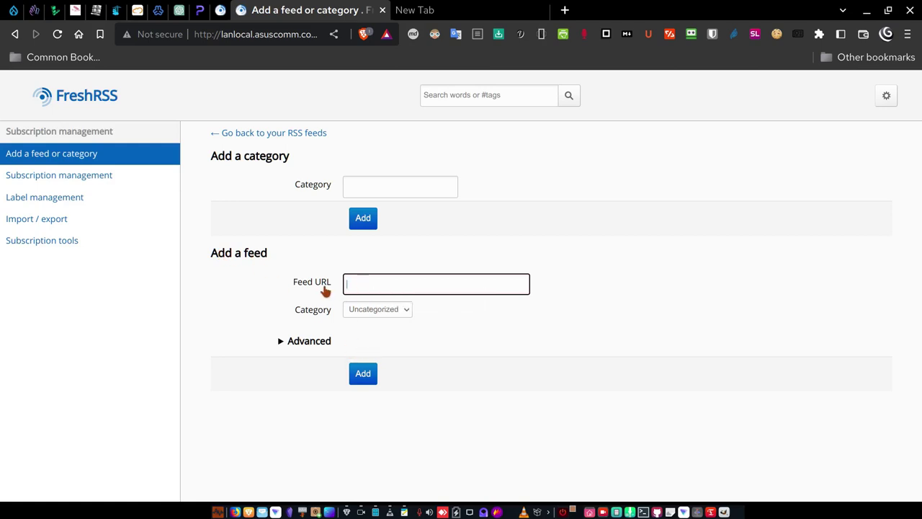
right_click(373, 285)
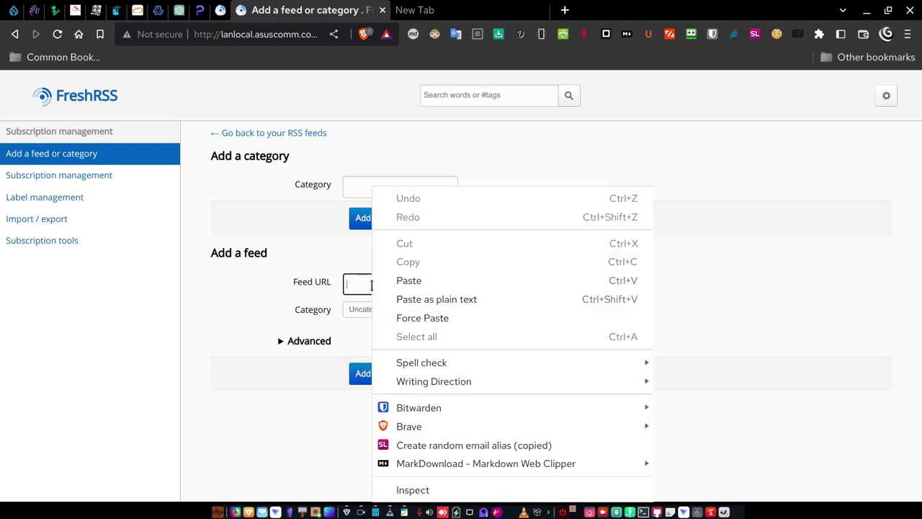
left_click(400, 281)
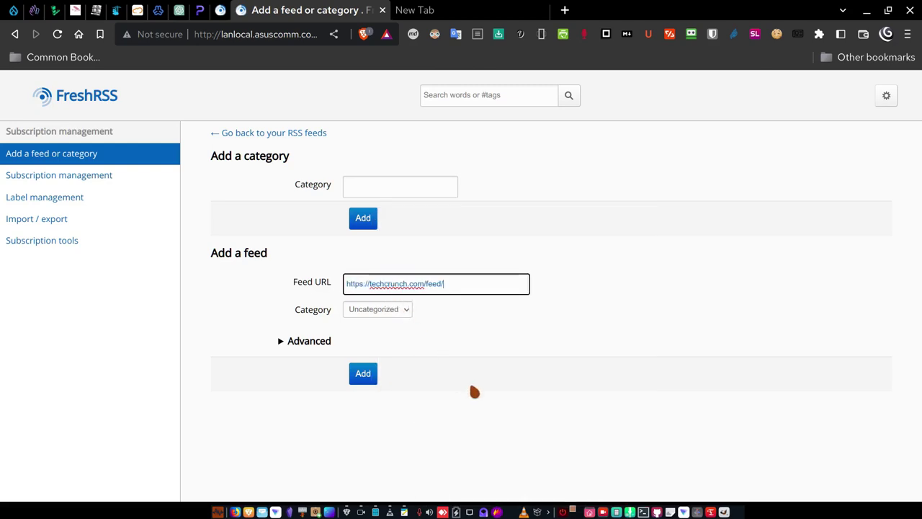
left_click(407, 310)
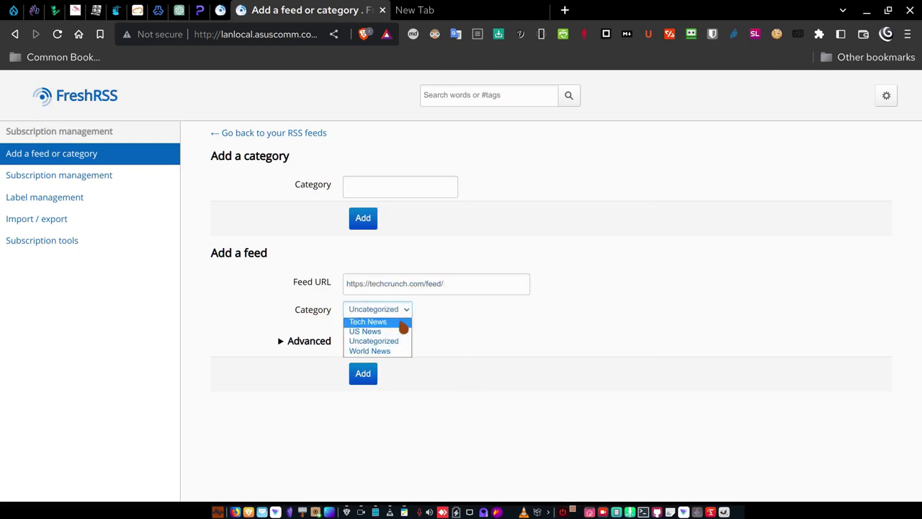
left_click(402, 323)
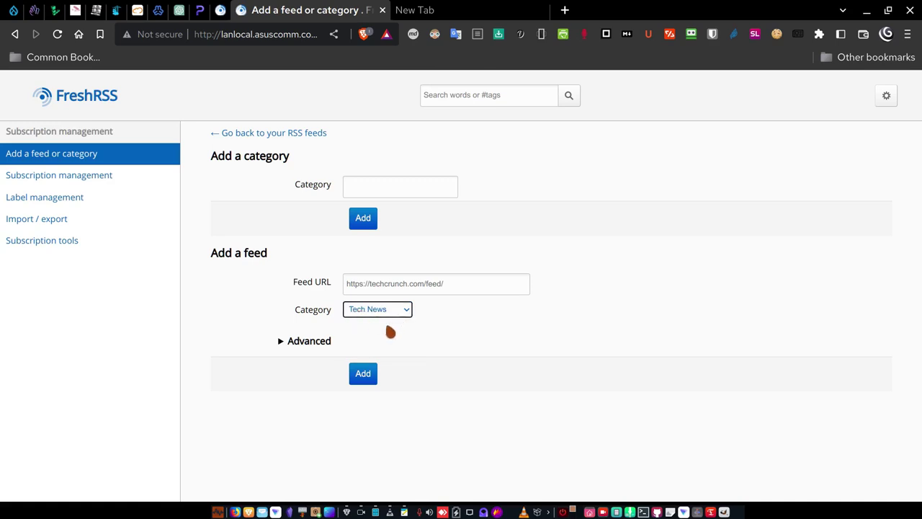
left_click(364, 375)
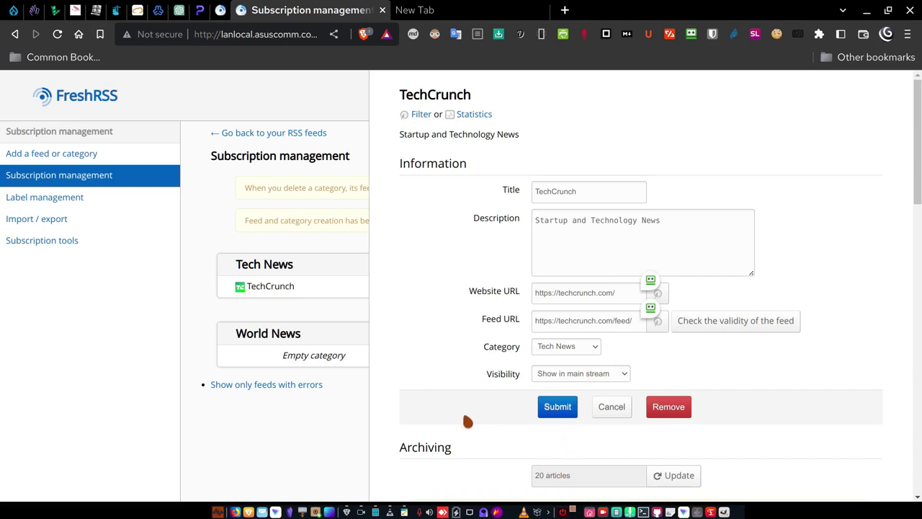
left_click(559, 408)
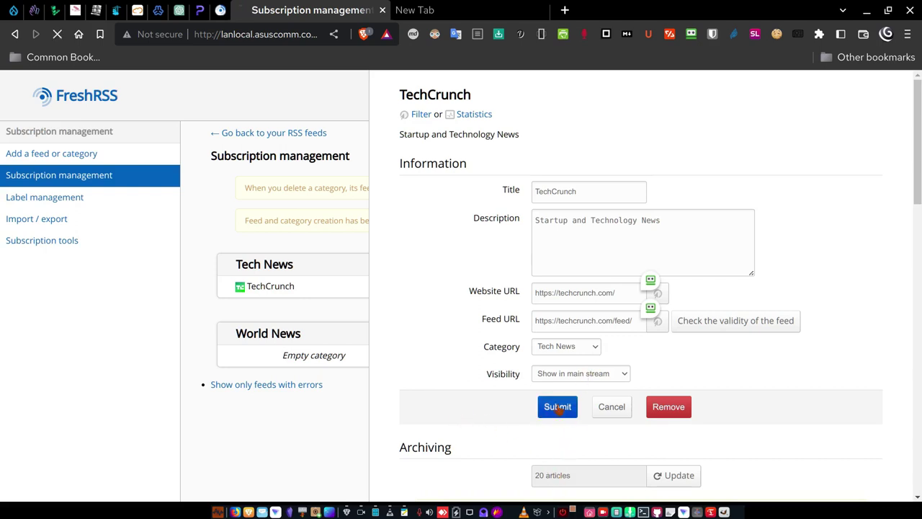
left_click(311, 435)
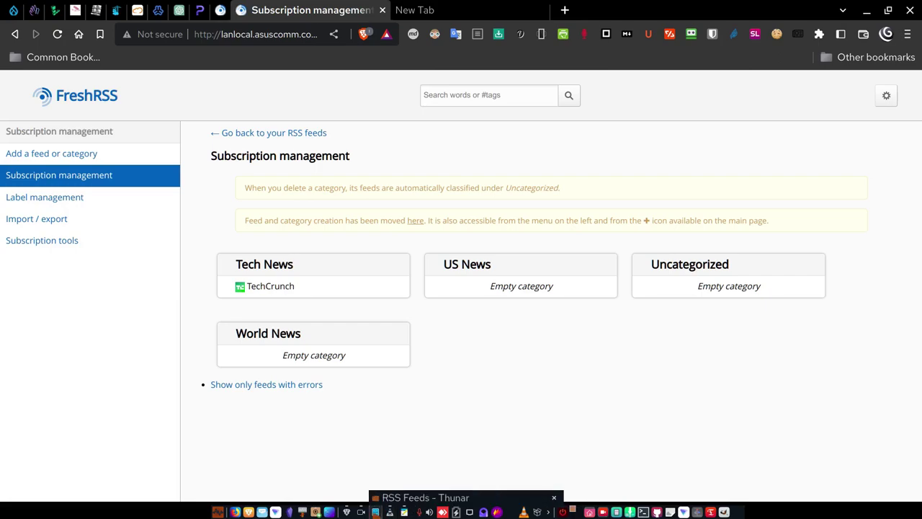
Open the US News file from the RSS Feeds folder in Mousepad.
left_click(375, 511)
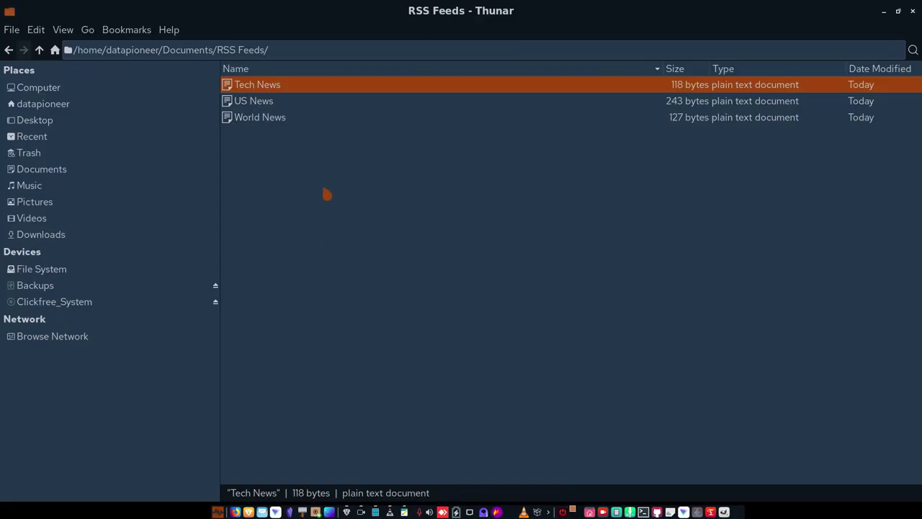
right_click(261, 101)
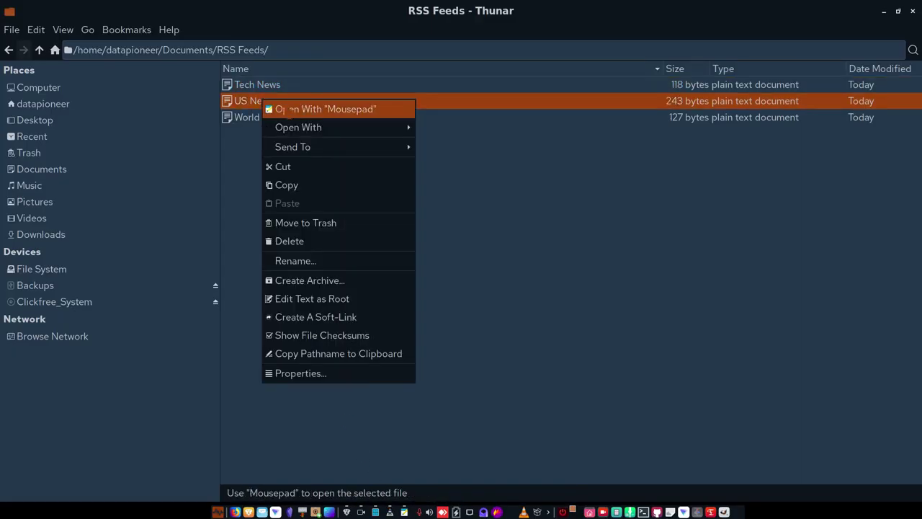
left_click(285, 110)
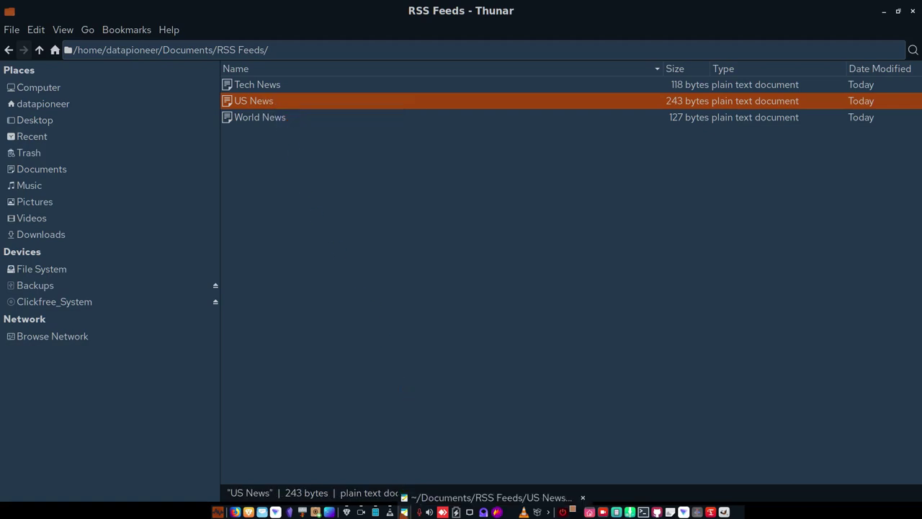
left_click(418, 512)
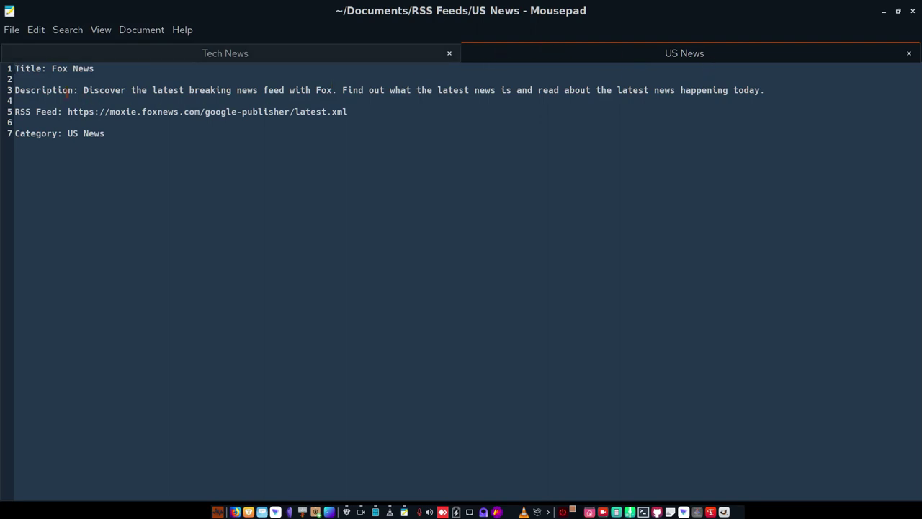
Copy the Fox News feed URL from line 5 of the US News file and return to FreshRSS.
left_click(93, 68)
left_click_drag(66, 112, 348, 112)
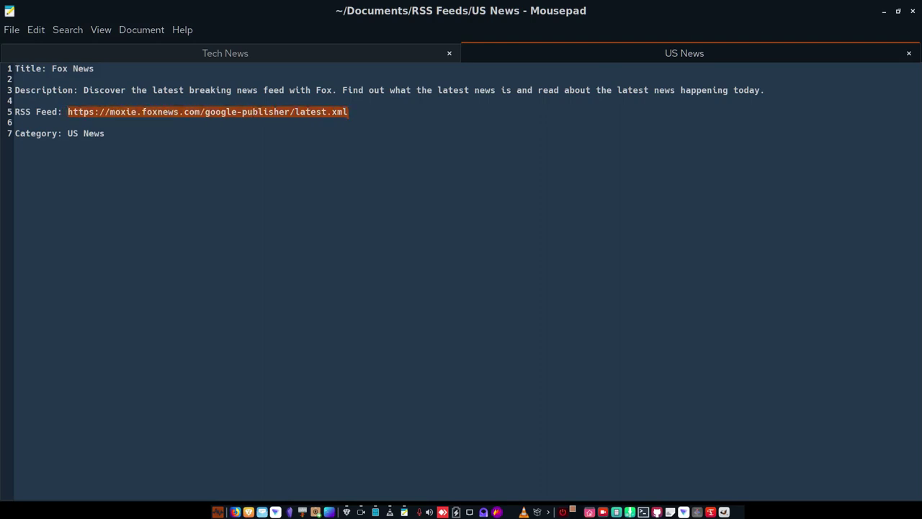
right_click(323, 113)
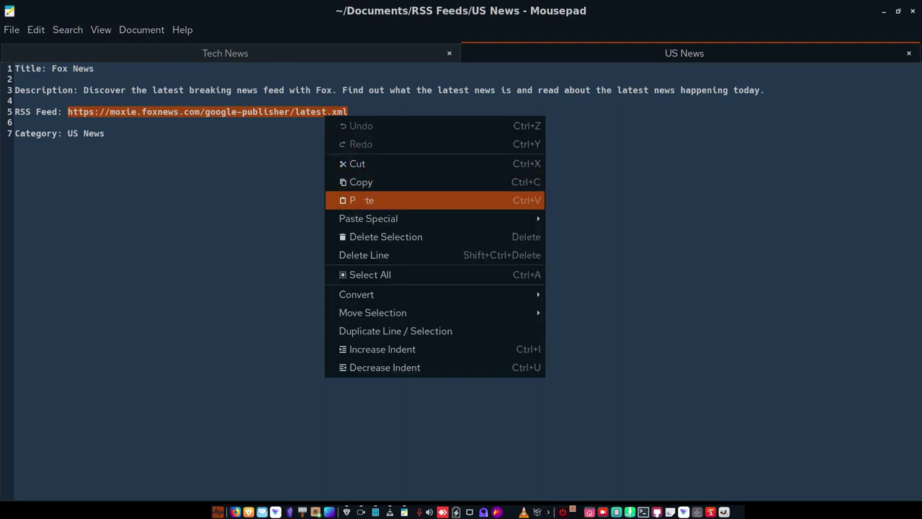
left_click(357, 188)
mouse_move(347, 511)
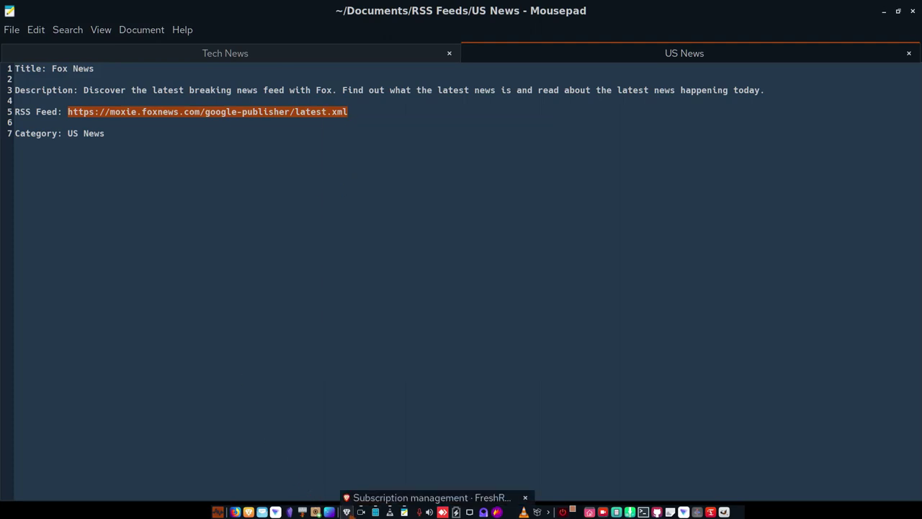
left_click(360, 497)
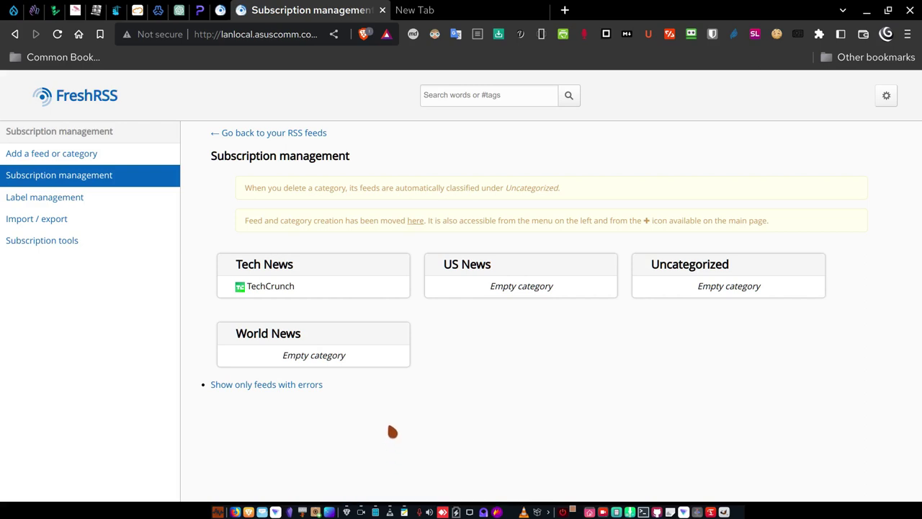
Paste the Fox News feed URL into a new subscription filed under the US News category.
left_click(20, 156)
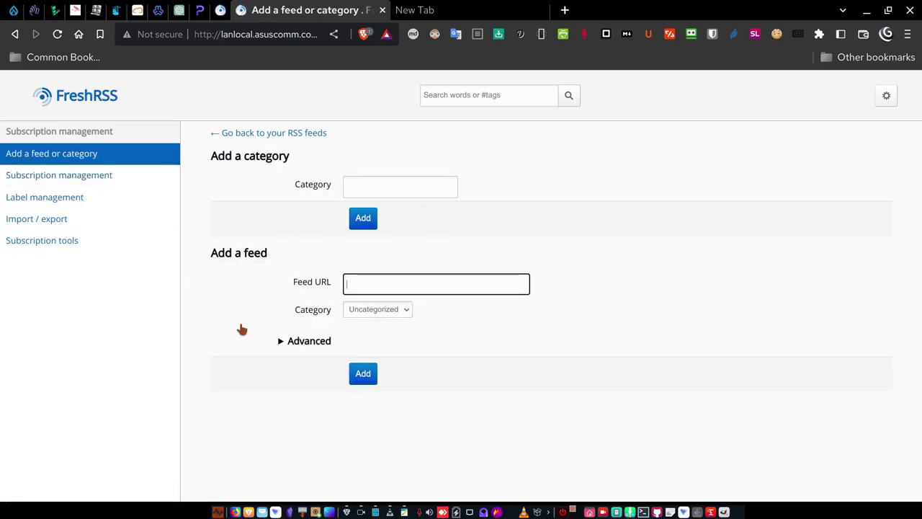
right_click(363, 285)
left_click(371, 279)
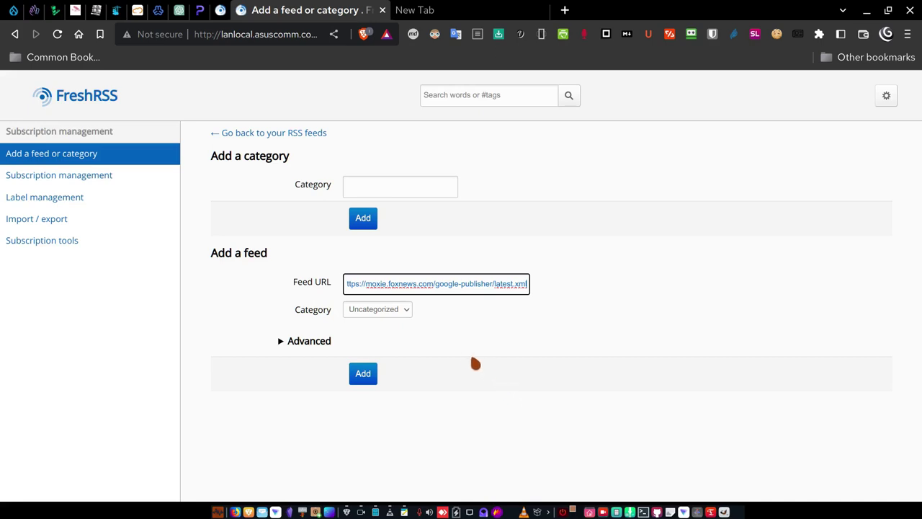
left_click(406, 310)
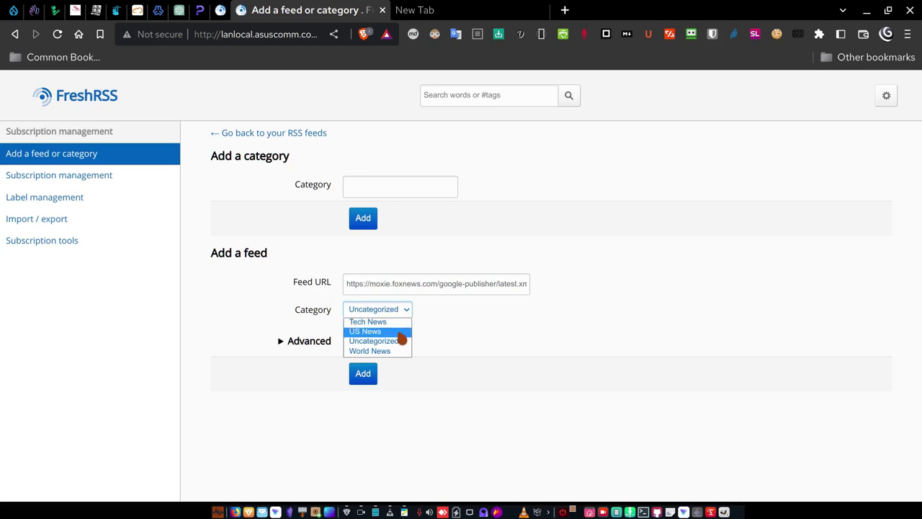
left_click(406, 332)
left_click(358, 375)
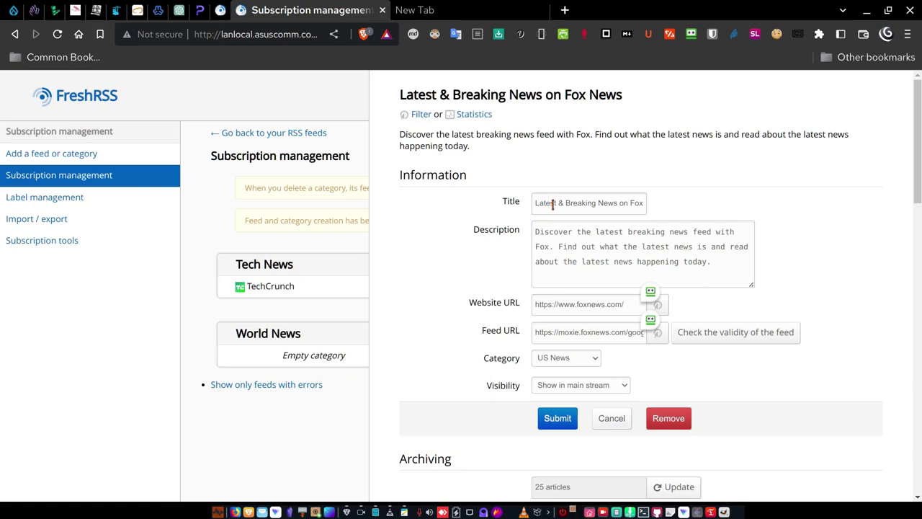
Shorten the feed title from 'Latest & Breaking News on Fox News' to 'Fox News' and save it.
left_click(574, 202)
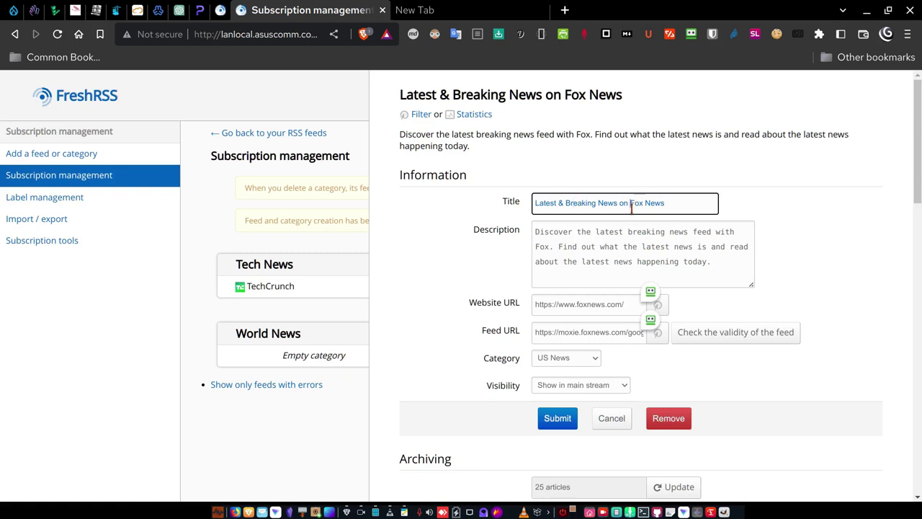
key("BackSpace")
key("BackSpace")
key("BackSpace")
key("BackSpace")
key("BackSpace")
key("BackSpace")
key("BackSpace")
key("BackSpace")
key("BackSpace")
key("BackSpace")
key("BackSpace")
key("BackSpace")
key("BackSpace")
key("BackSpace")
key("BackSpace")
key("BackSpace")
key("BackSpace")
key("BackSpace")
key("BackSpace")
key("BackSpace")
key("BackSpace")
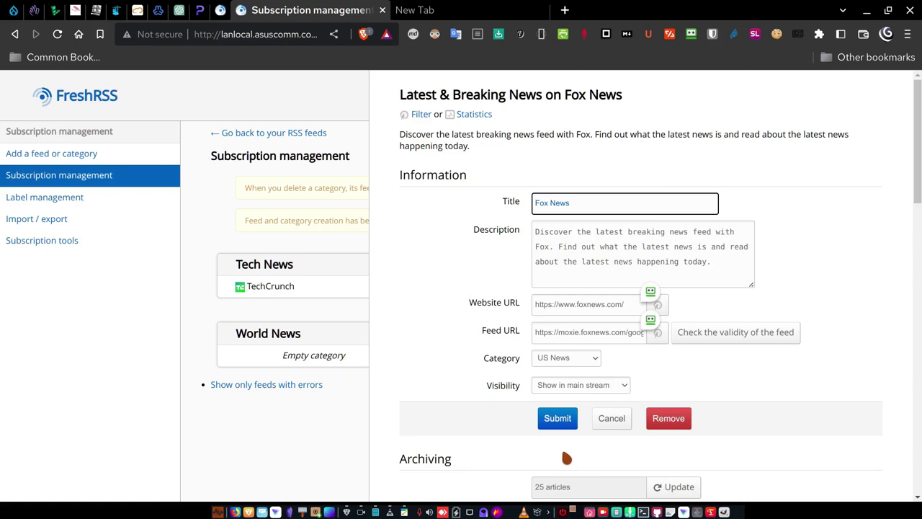
left_click(560, 422)
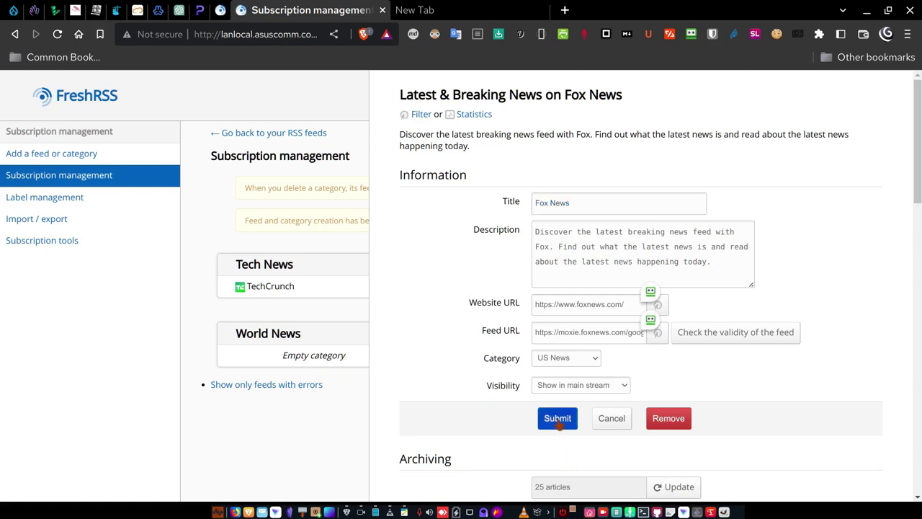
left_click(273, 433)
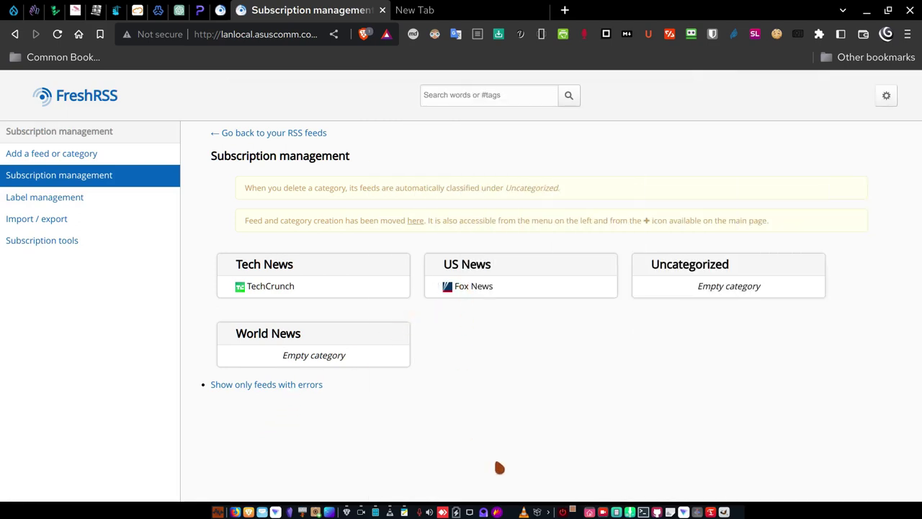
Switch back to the file manager's RSS Feeds folder with the World News note.
mouse_move(257, 332)
key("alt+Tab")
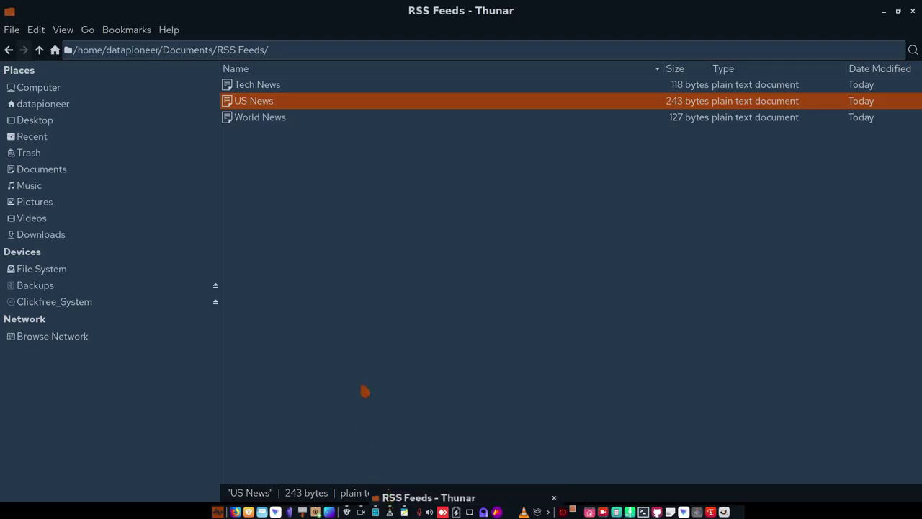
right_click(263, 120)
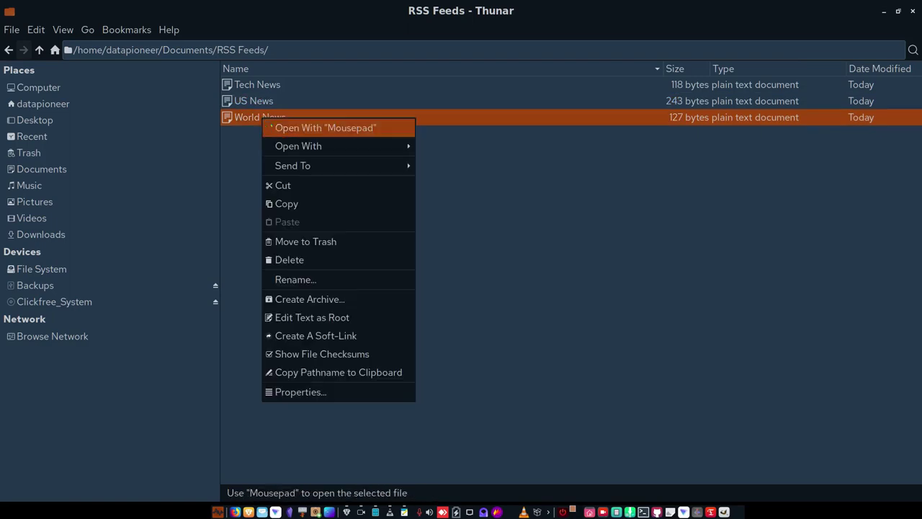
key("Escape")
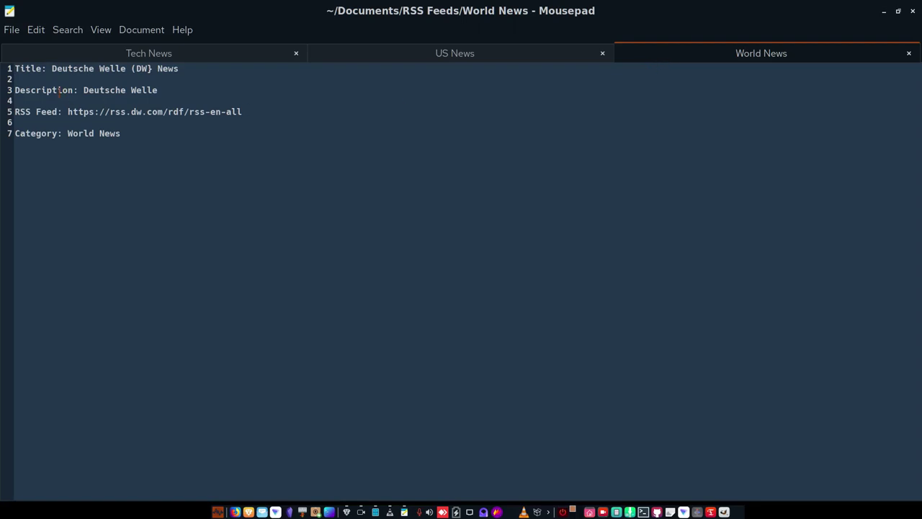
Copy the Deutsche Welle feed URL from the World News note and return to FreshRSS.
left_click(15, 118)
left_click_drag(68, 111, 242, 113)
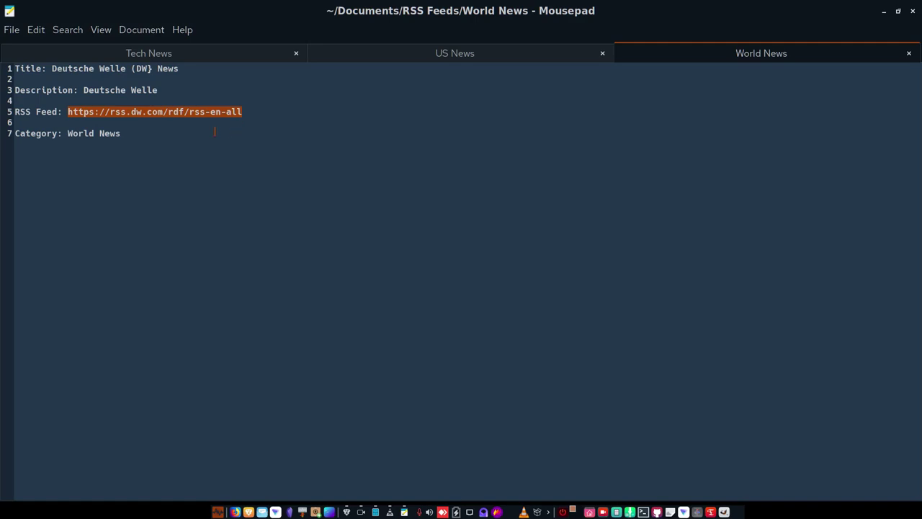
right_click(220, 109)
left_click(258, 175)
left_click(348, 500)
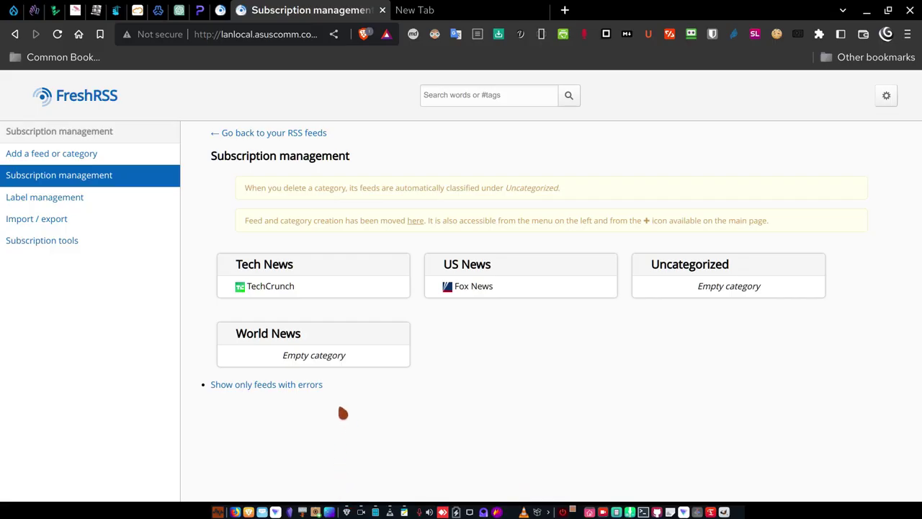
left_click(20, 152)
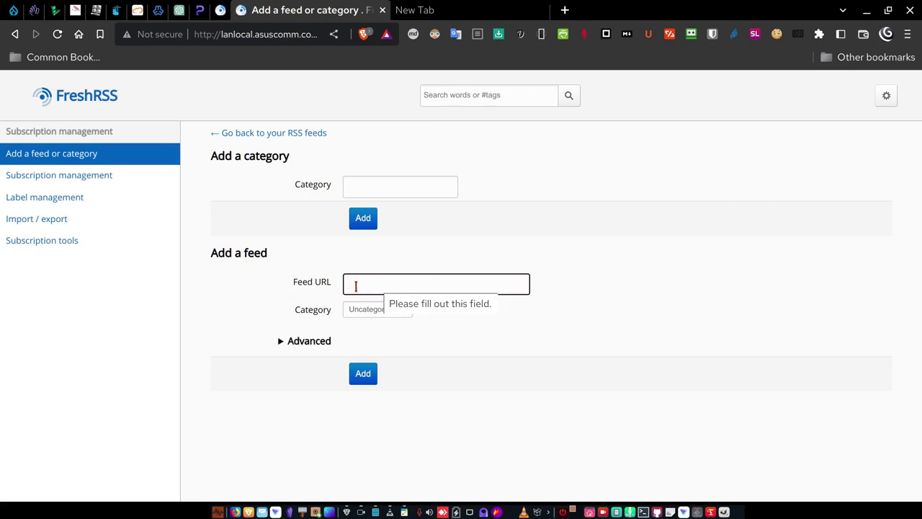
right_click(356, 287)
left_click(379, 287)
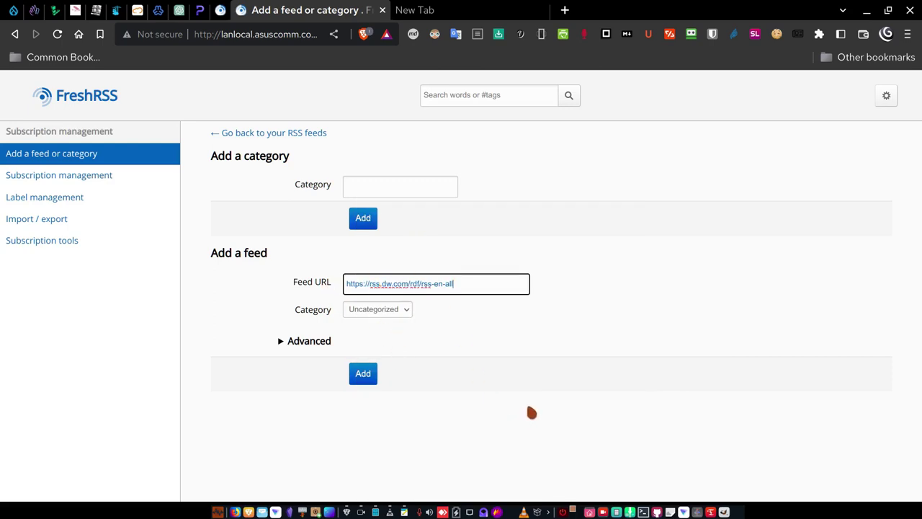
left_click(400, 311)
left_click(402, 353)
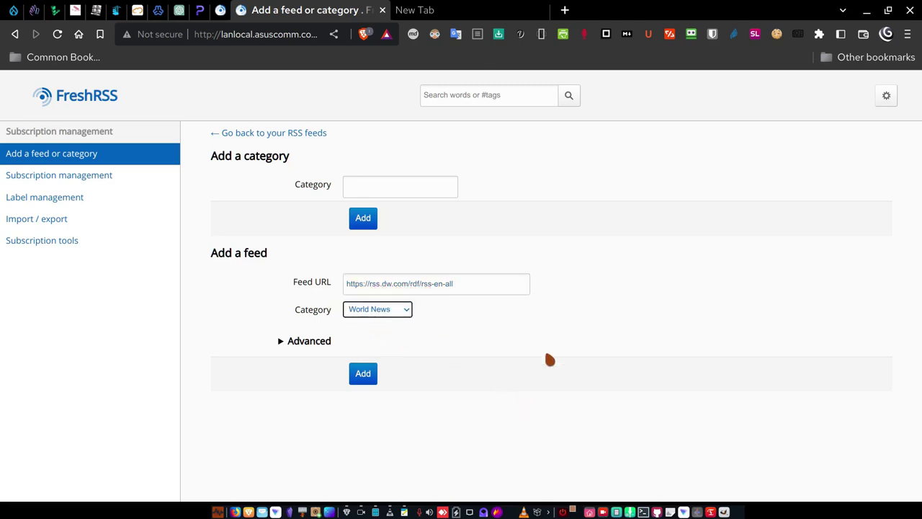
left_click(367, 376)
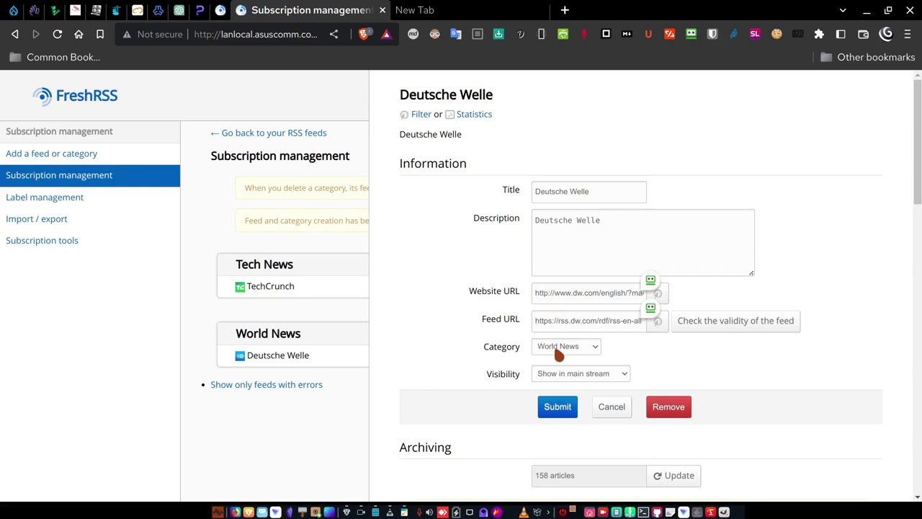
Save the Deutsche Welle feed settings and return to the main stream of 203 articles.
left_click(559, 407)
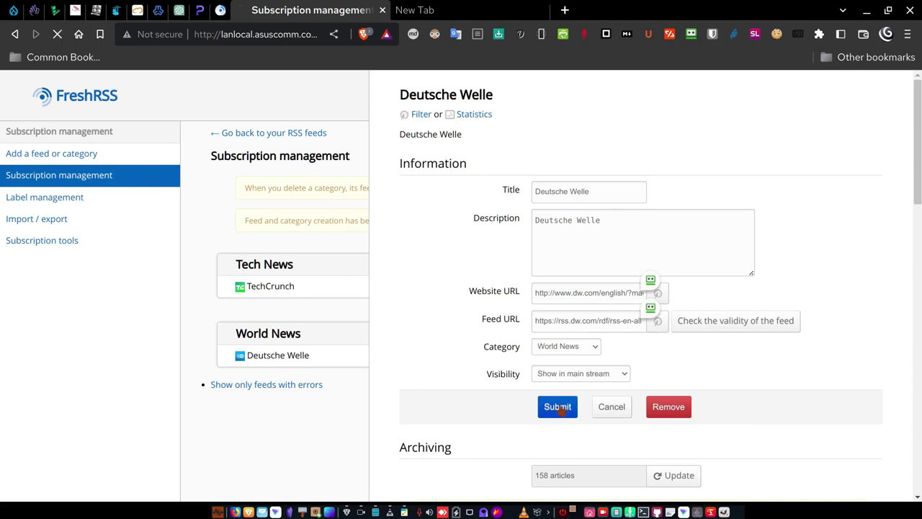
left_click(286, 419)
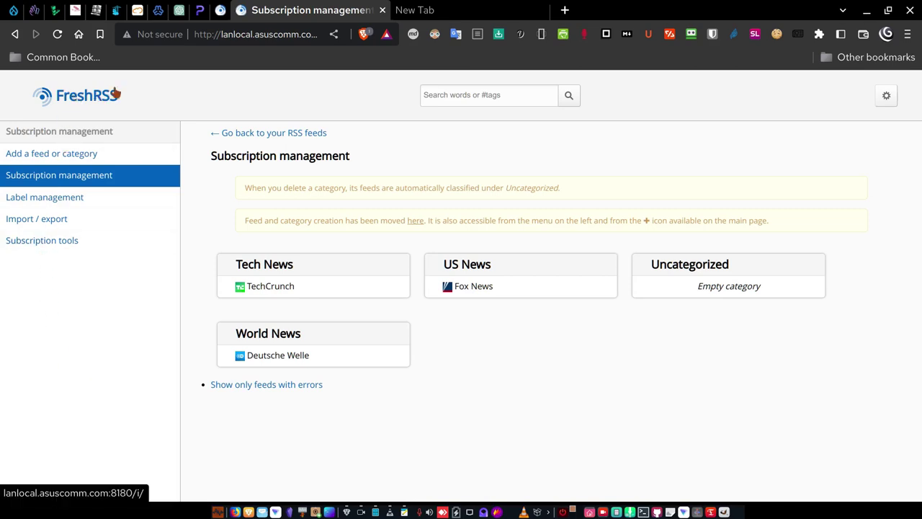
left_click(98, 101)
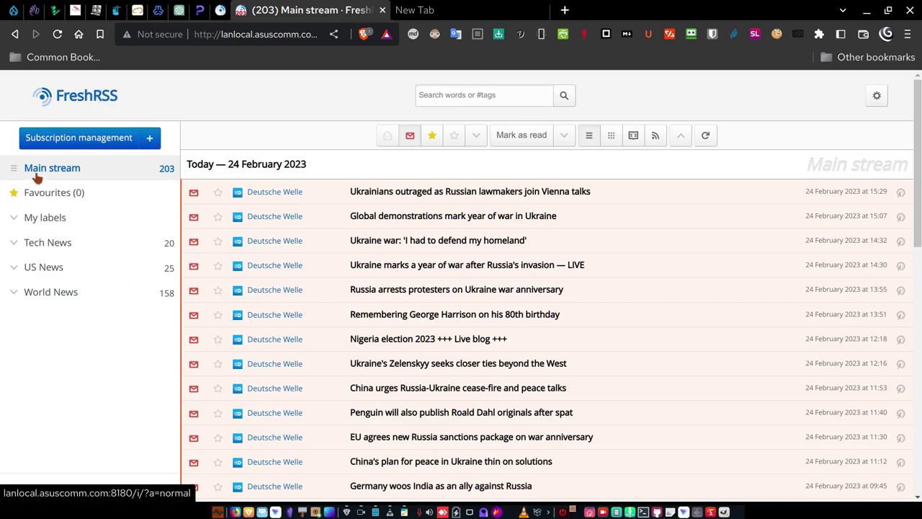
Expand Tech News, US News and World News in the sidebar and open the Deutsche Welle feed (158).
left_click(15, 245)
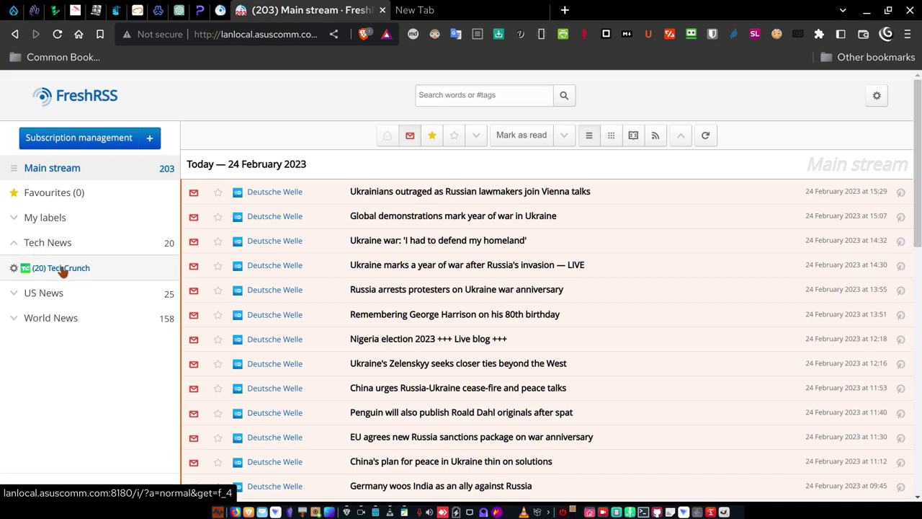
left_click(15, 295)
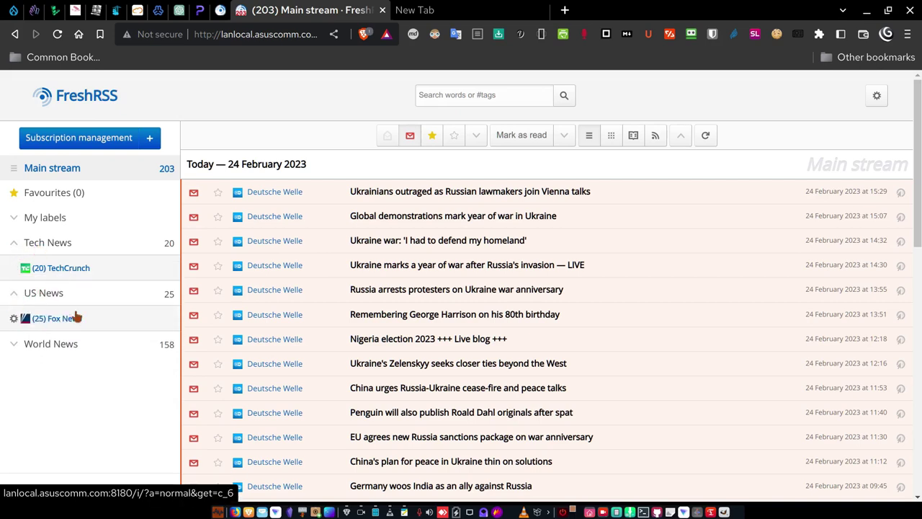
left_click(12, 347)
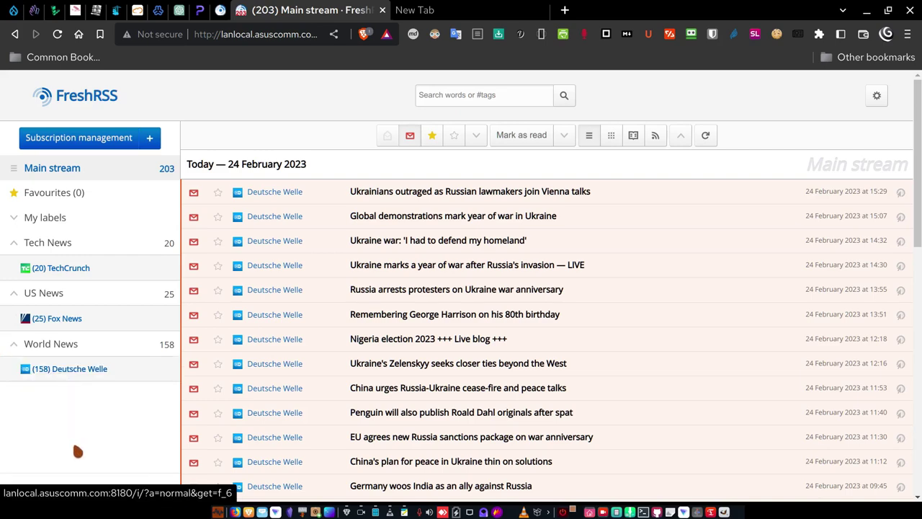
left_click(80, 372)
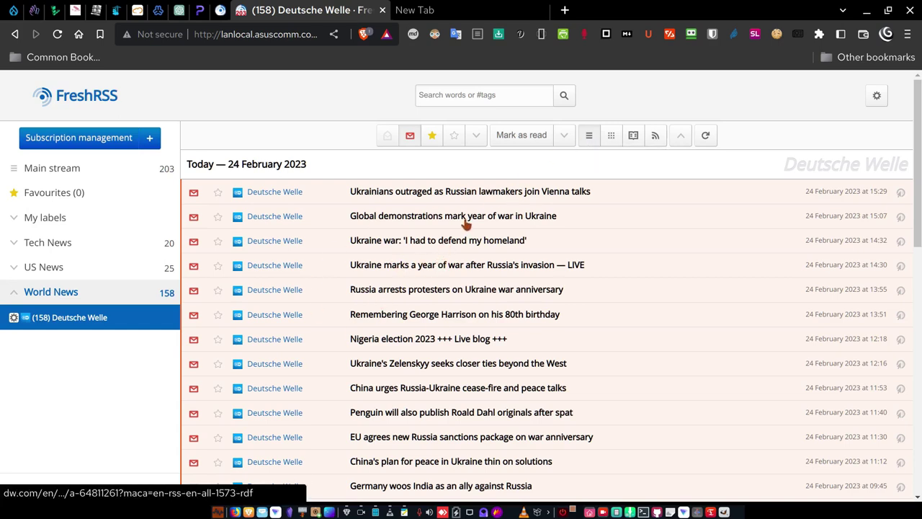
Show the Deutsche Welle articles in reading view, briefly trying Global view in between.
left_click(633, 135)
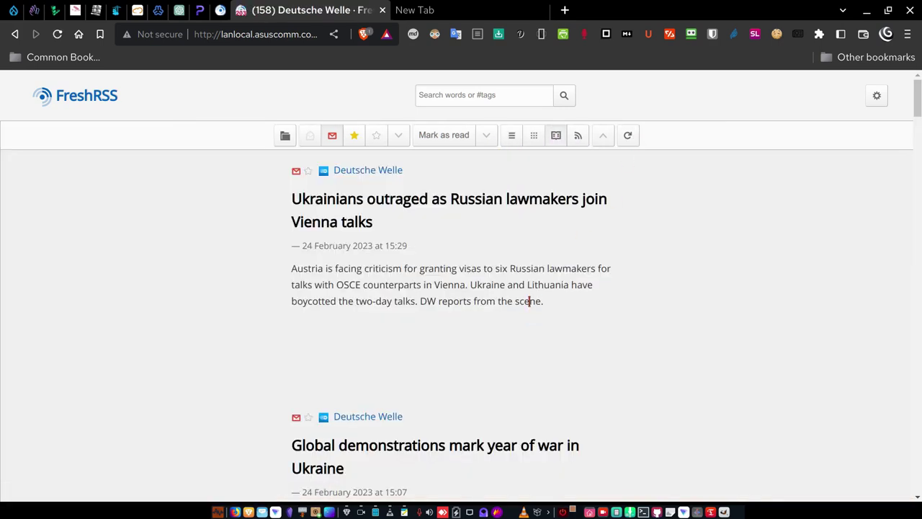
left_click(534, 136)
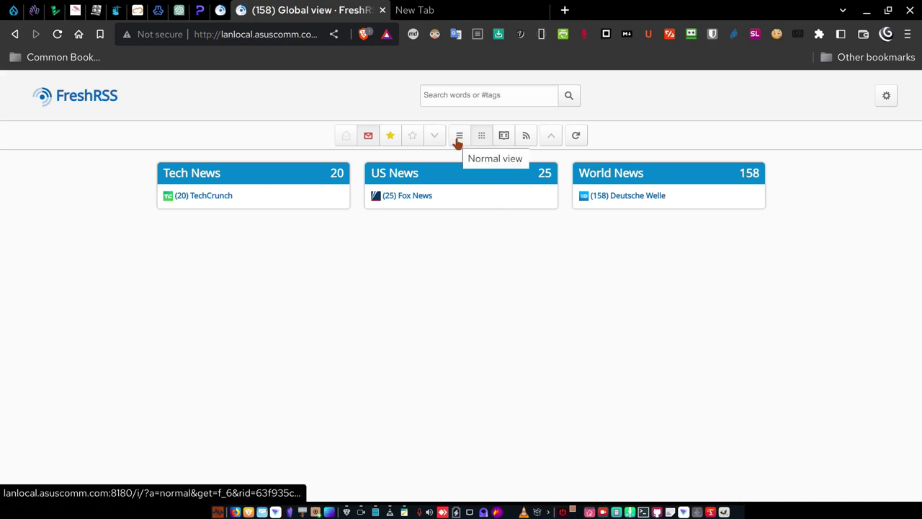
left_click(512, 139)
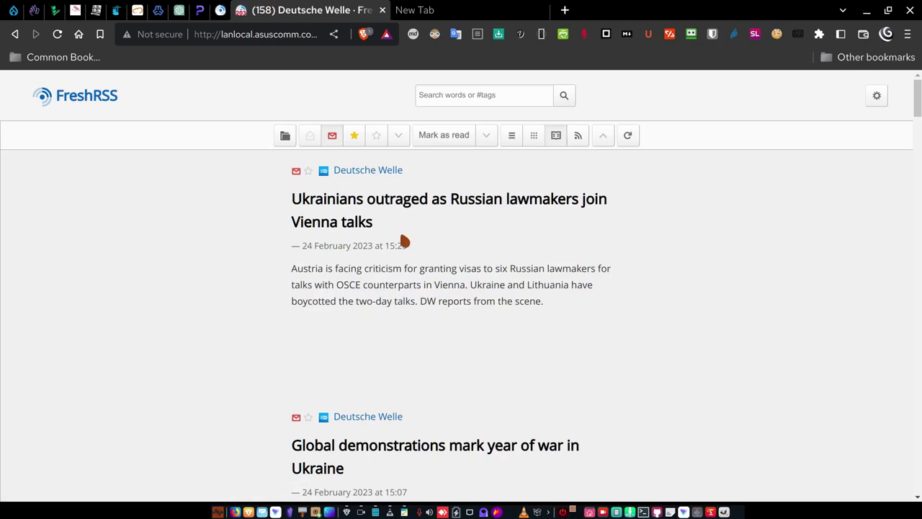
Scroll the Deutsche Welle feed and open the Russia protesters and George Harrison articles on dw.com.
scroll(403, 236, "down", 6)
scroll(404, 236, "down", 3)
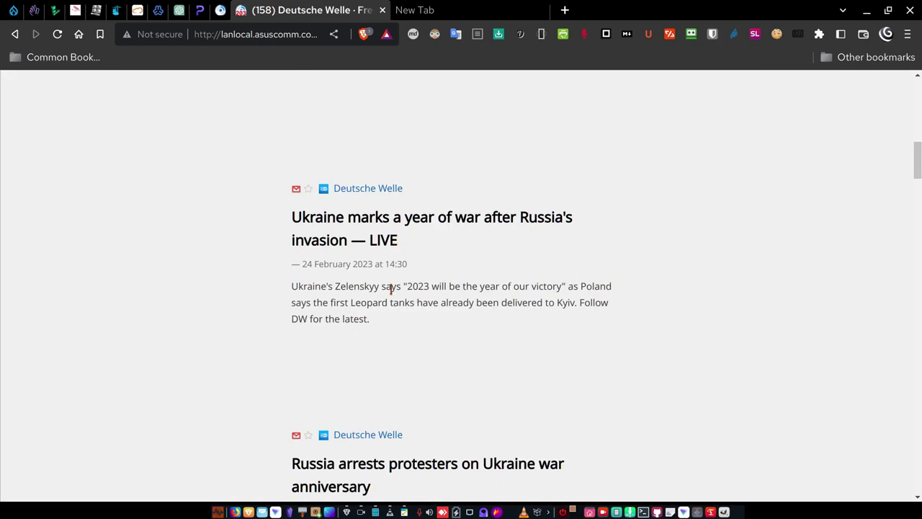
scroll(426, 278, "up", 5)
scroll(352, 319, "up", 6)
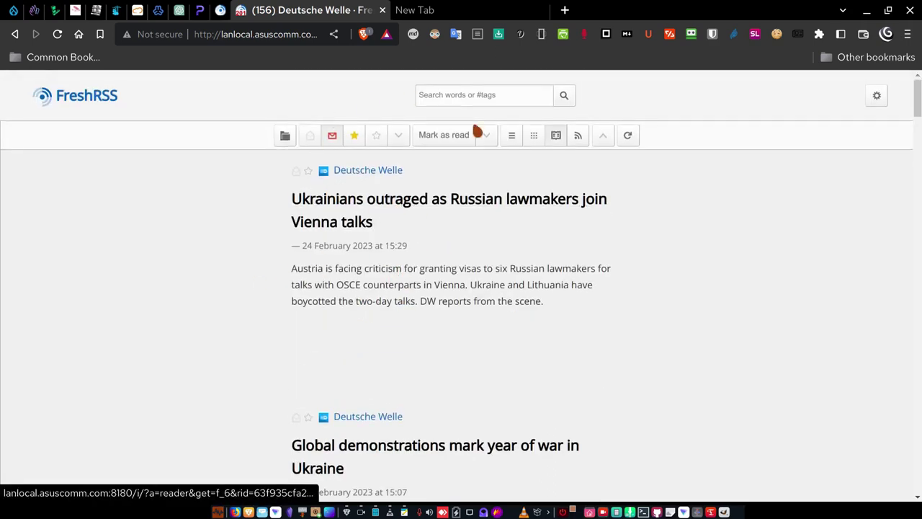
scroll(382, 208, "down", 3)
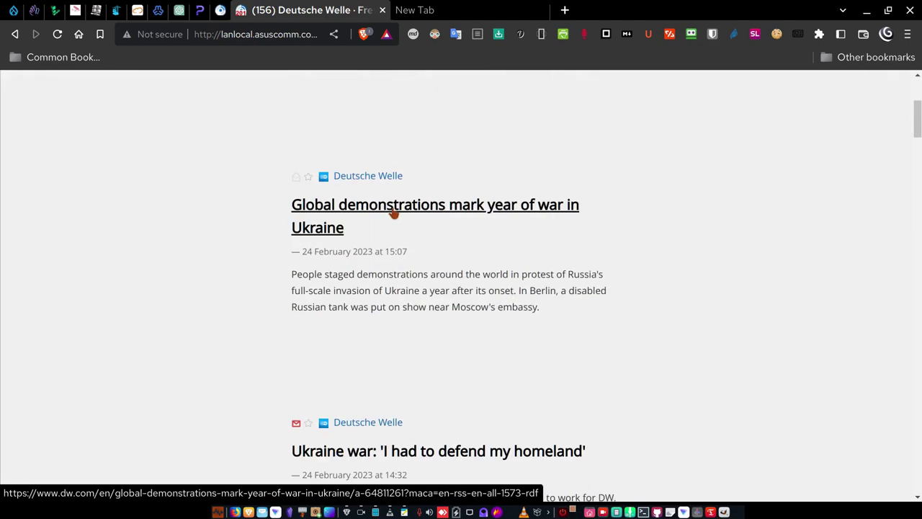
scroll(393, 210, "down", 3)
scroll(395, 214, "down", 3)
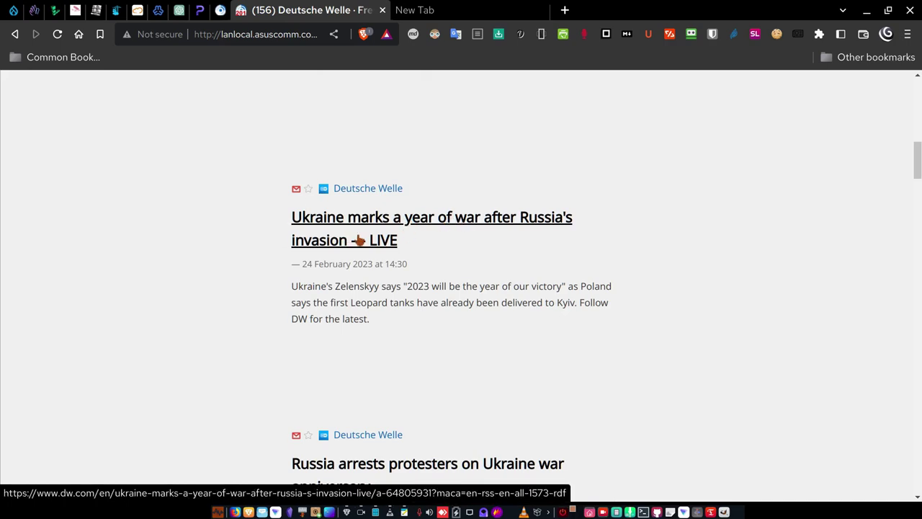
scroll(360, 237, "down", 1)
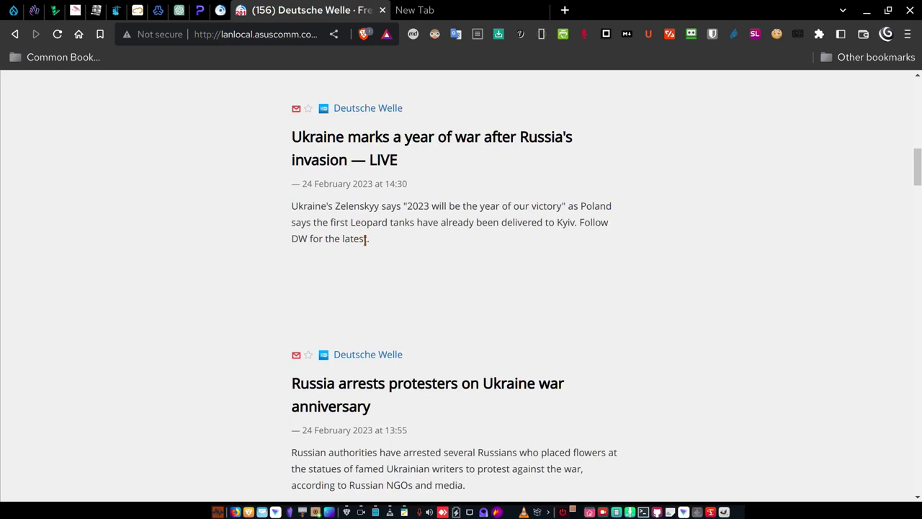
scroll(366, 239, "down", 2)
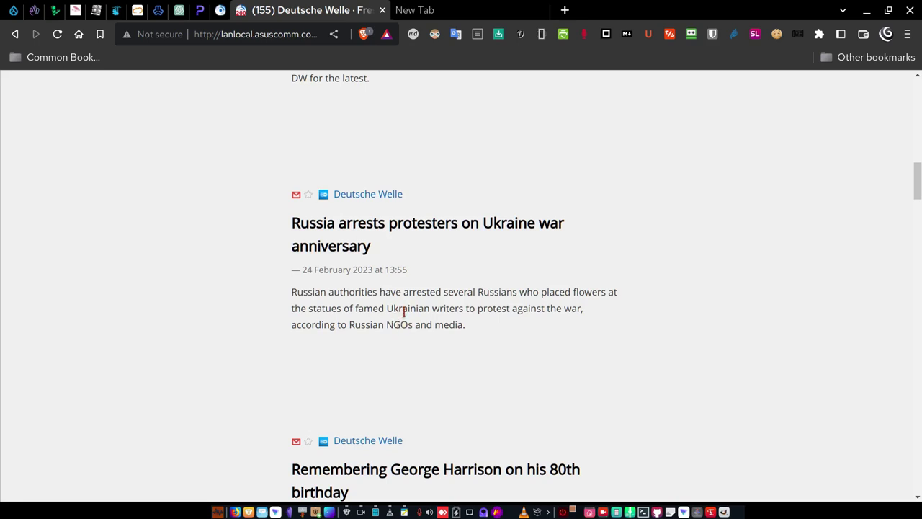
left_click(387, 225)
scroll(321, 335, "down", 3)
left_click(402, 237)
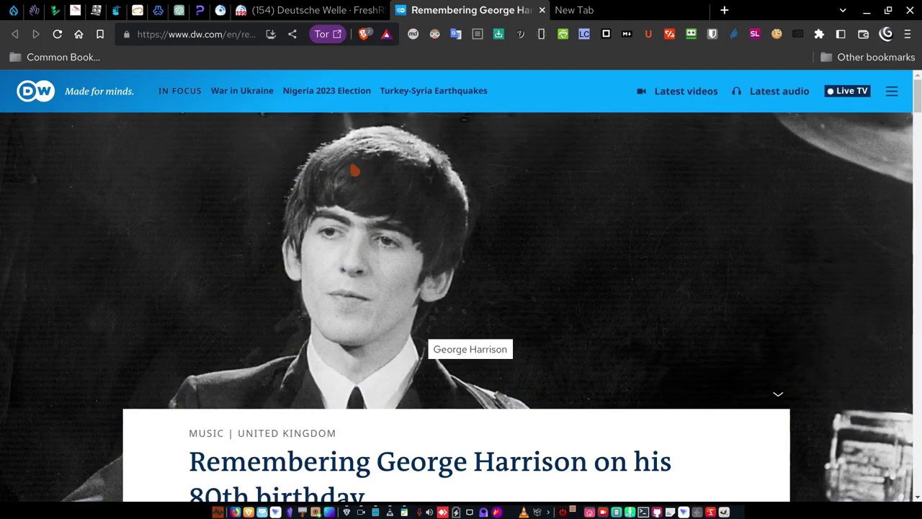
Scroll through the George Harrison 80th birthday article on dw.com and back to the top.
scroll(390, 188, "down", 5)
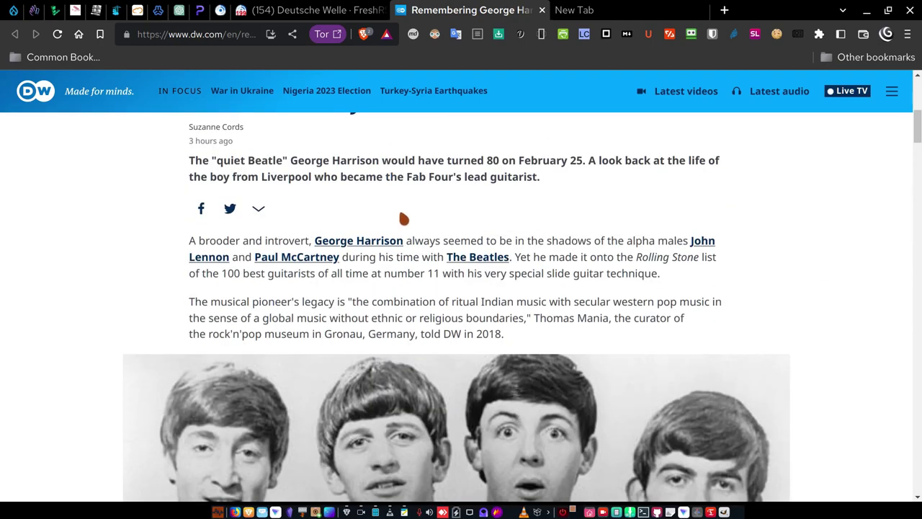
scroll(399, 206, "down", 3)
scroll(403, 224, "up", 3)
scroll(389, 231, "up", 5)
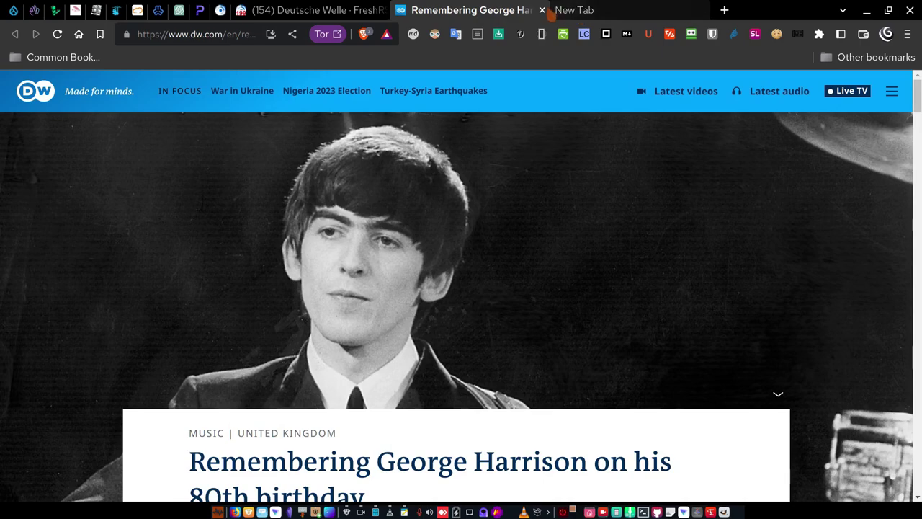
Close the article tab and show Global view with Tech News 20, US News 25, World News 154.
key("ctrl+w")
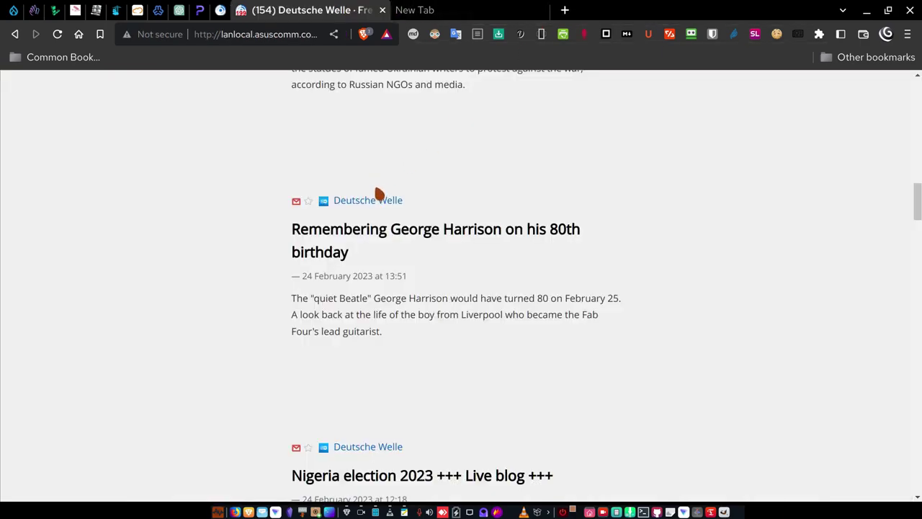
scroll(401, 243, "down", 2)
scroll(396, 226, "up", 5)
scroll(393, 276, "up", 15)
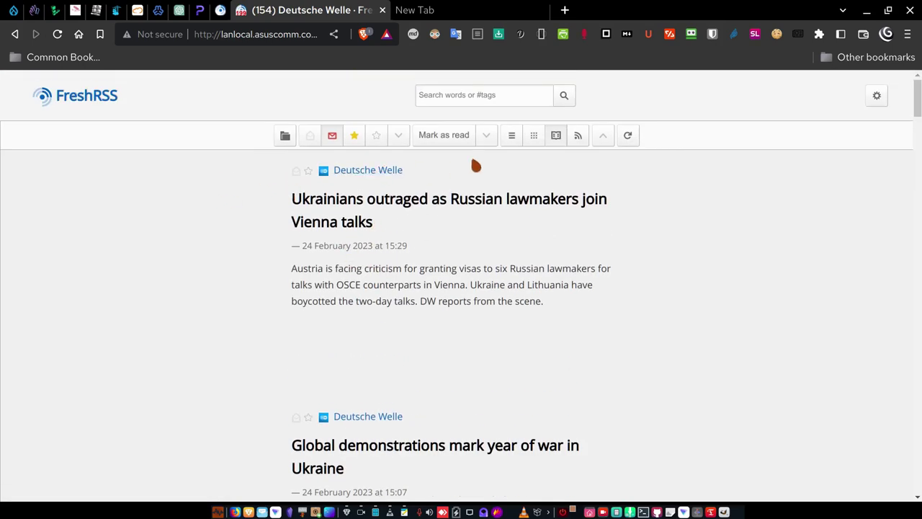
left_click(533, 139)
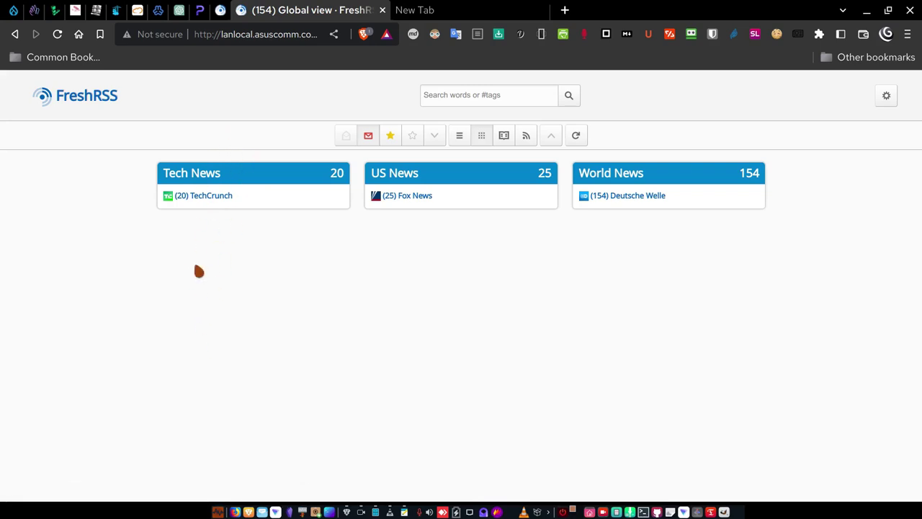
List the TechCrunch articles from the Tech News card, then go back to the previous view.
left_click(208, 202)
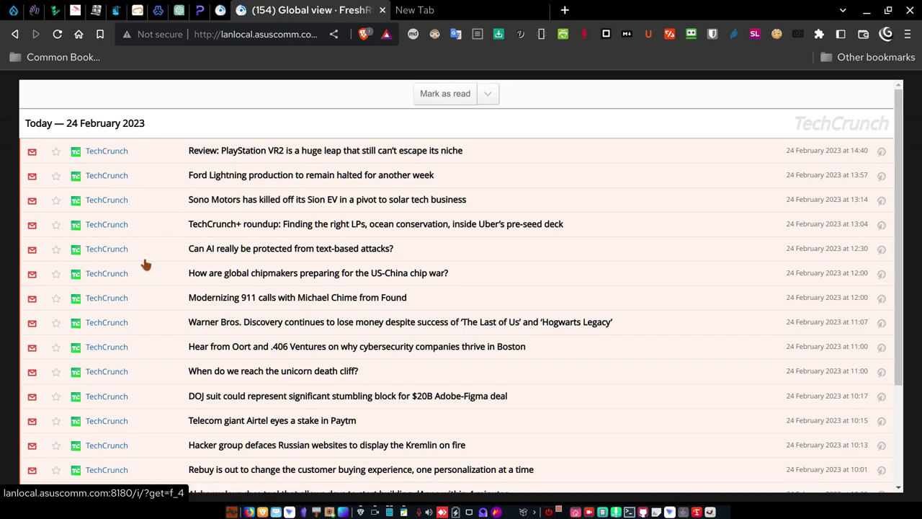
left_click(15, 36)
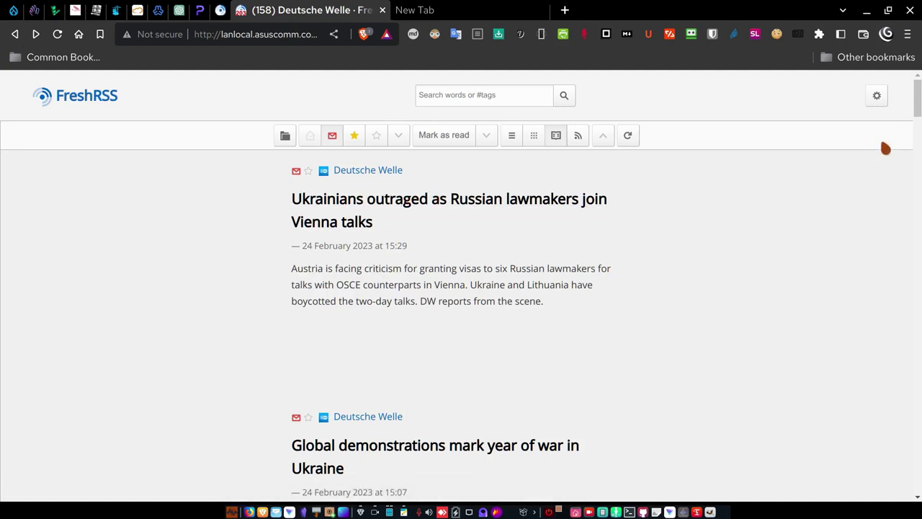
Return to the Main stream of all 199 unread articles using the FreshRSS logo.
left_click(81, 96)
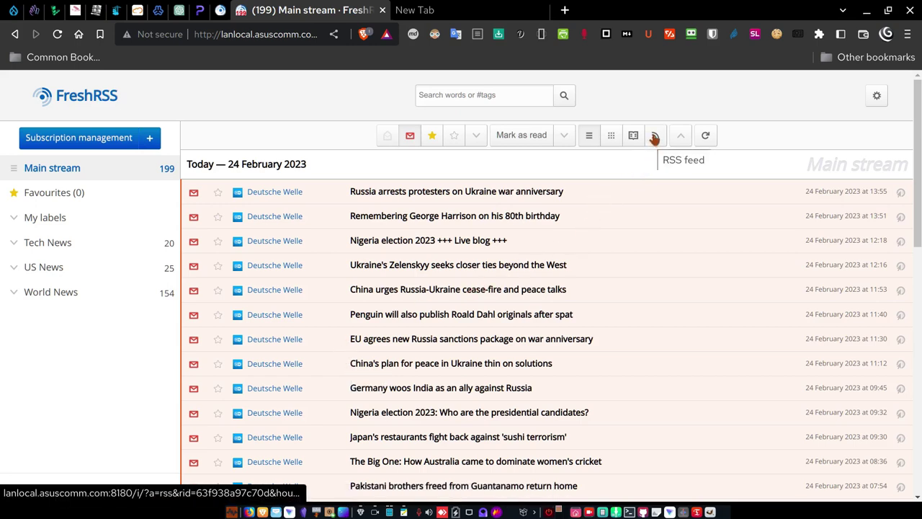
Refresh feeds, peek into Tech News and US News, then expand World News and open Deutsche Welle's options.
left_click(706, 137)
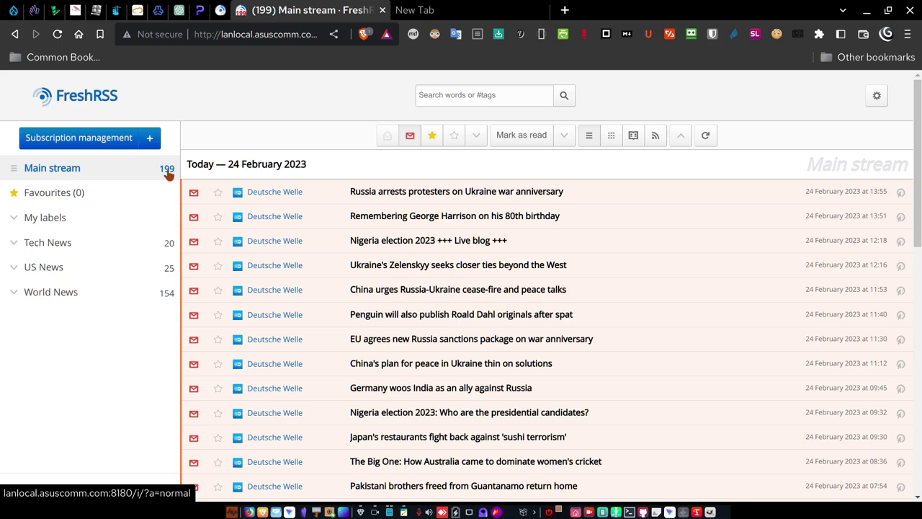
left_click(11, 245)
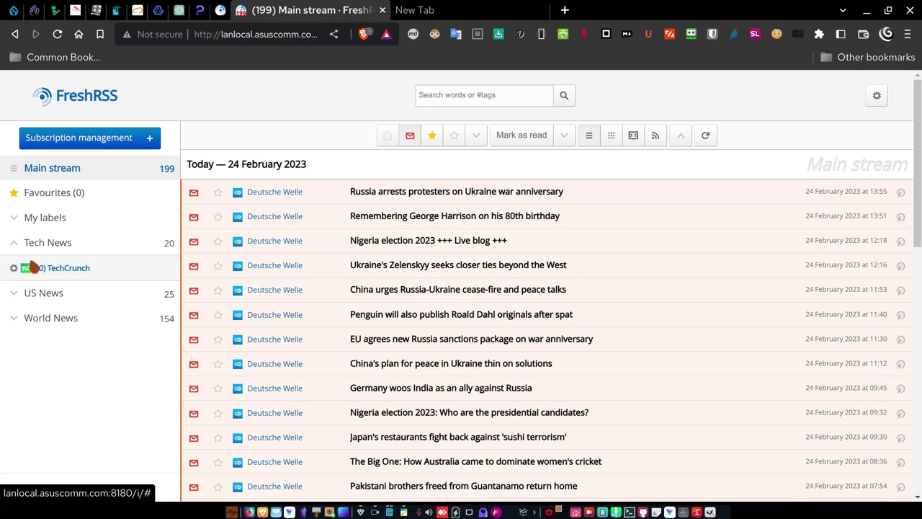
left_click(14, 244)
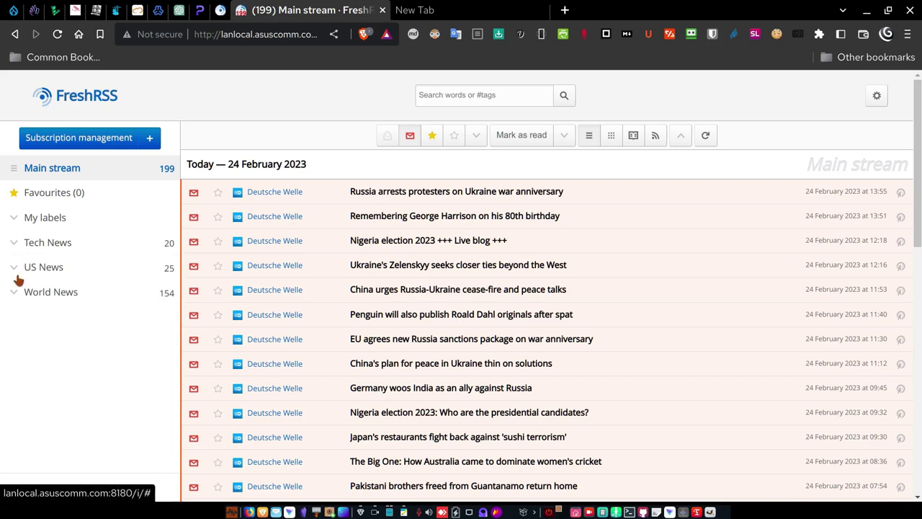
left_click(15, 268)
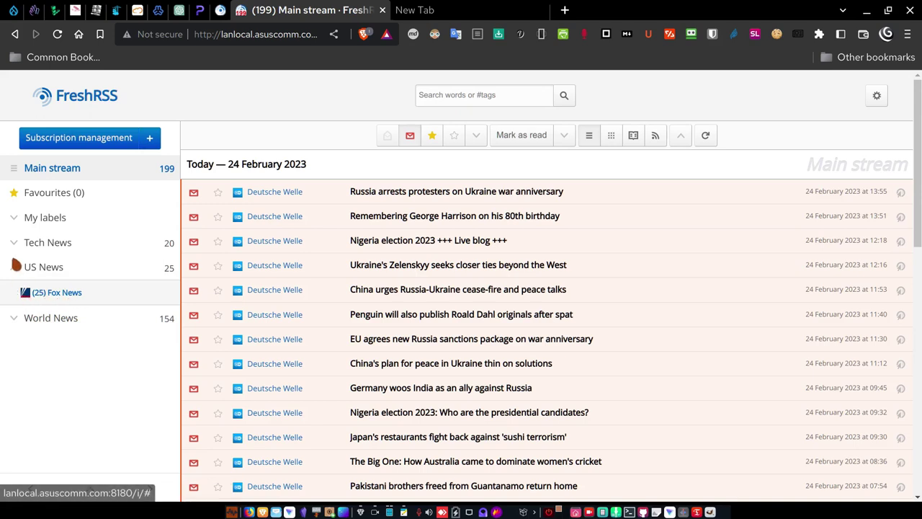
left_click(13, 268)
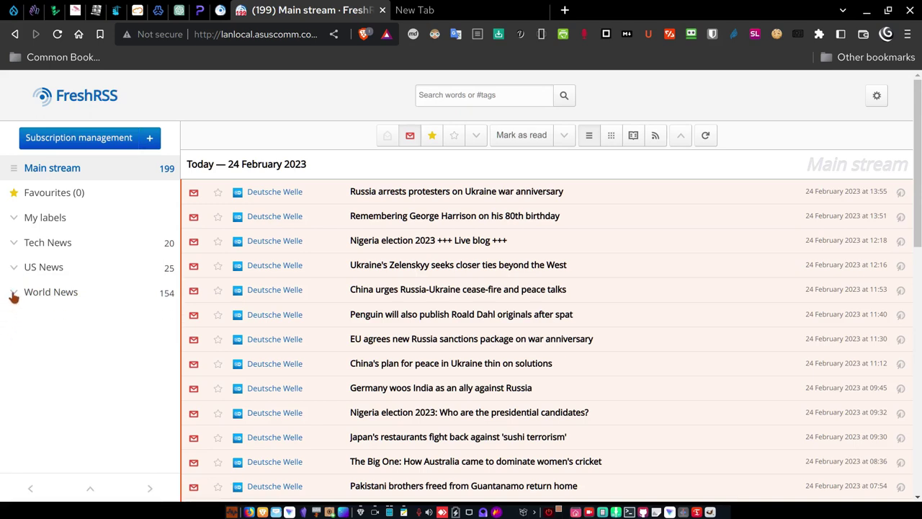
left_click(14, 293)
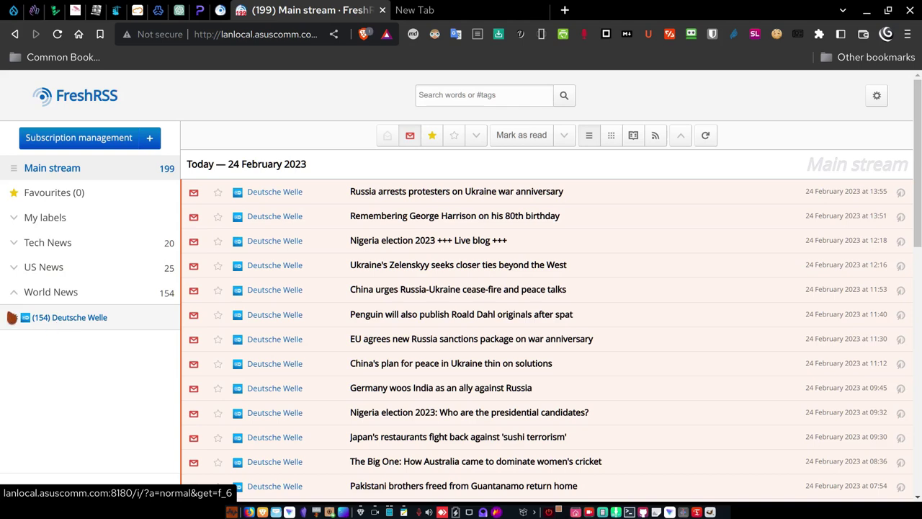
left_click(13, 318)
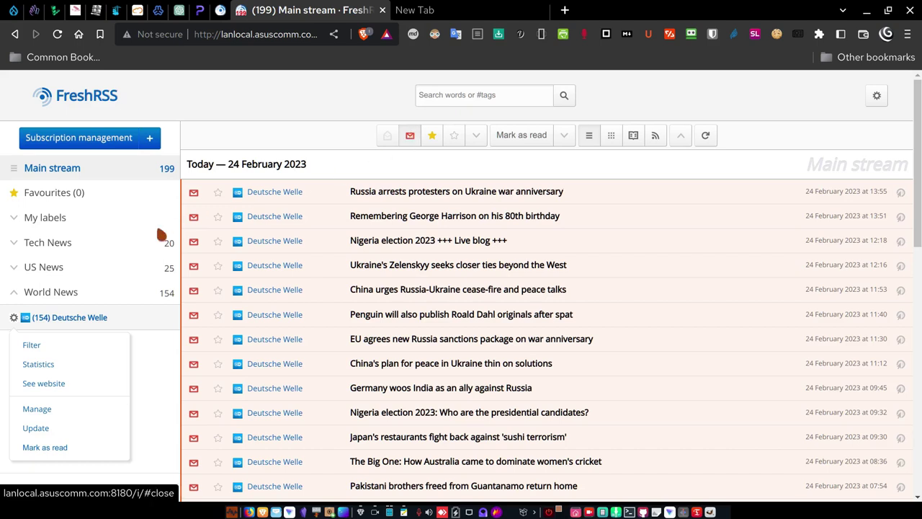
View Deutsche Welle's Articles repartition: 158 total, 4 read, 154 unread, 0 favourites.
left_click(38, 363)
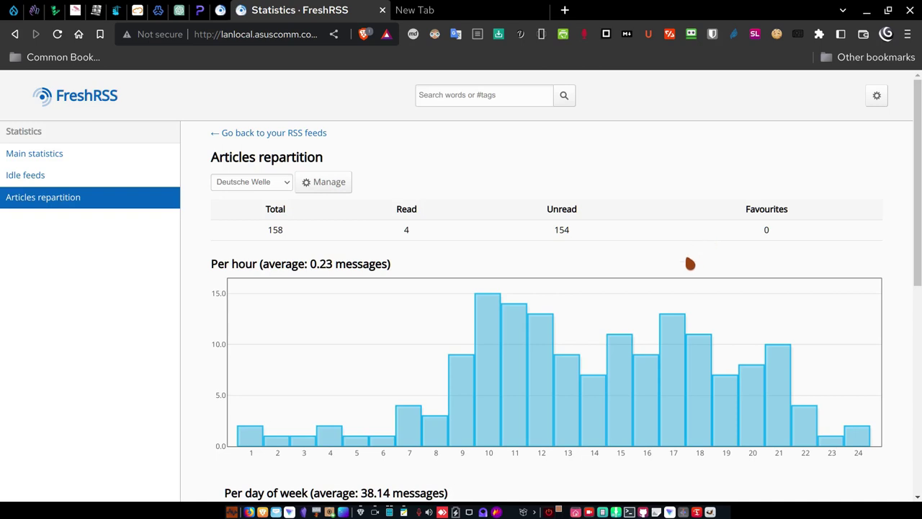
scroll(597, 426, "down", 2)
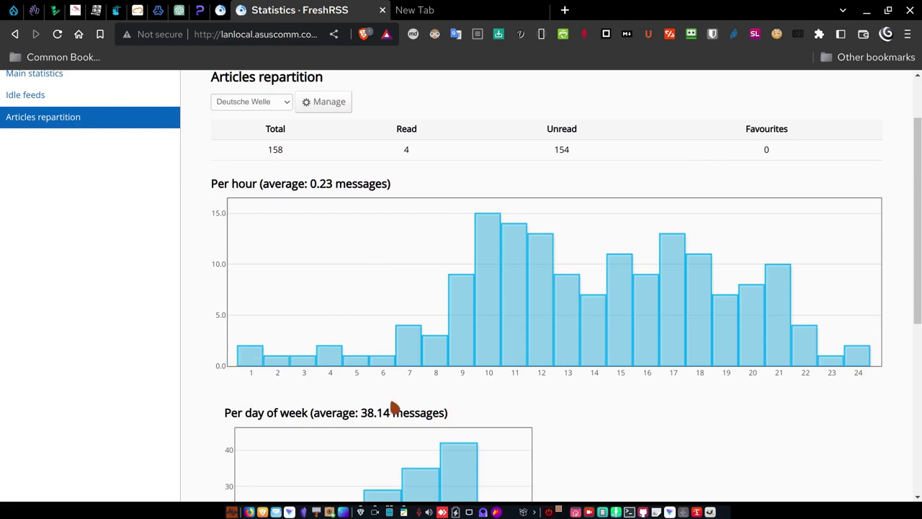
scroll(441, 435, "down", 4)
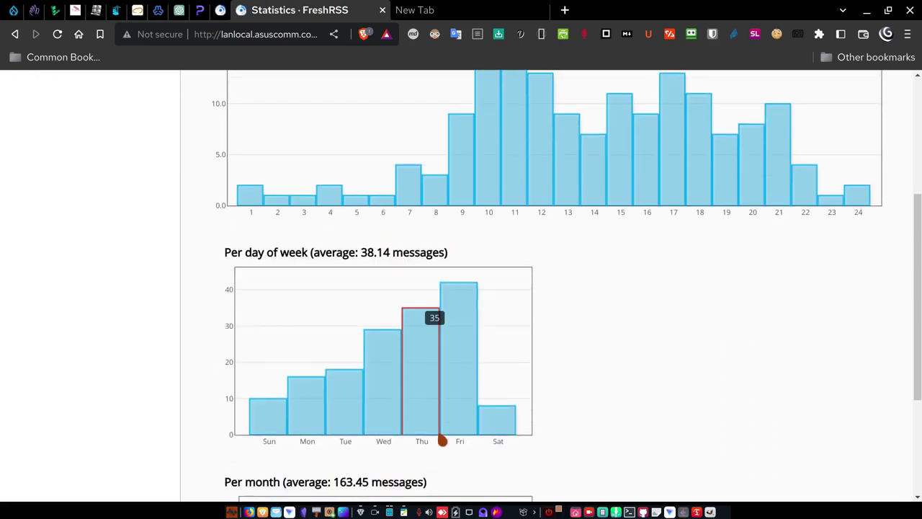
scroll(441, 440, "down", 5)
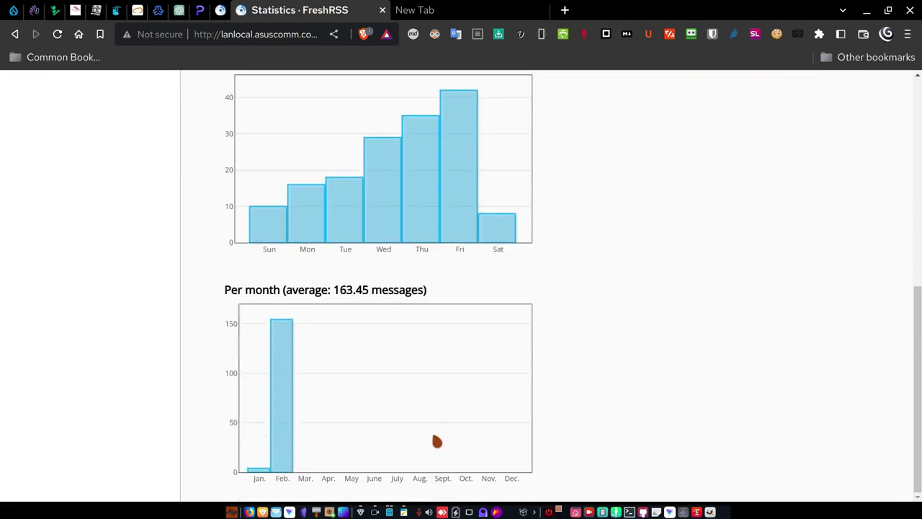
scroll(431, 443, "up", 10)
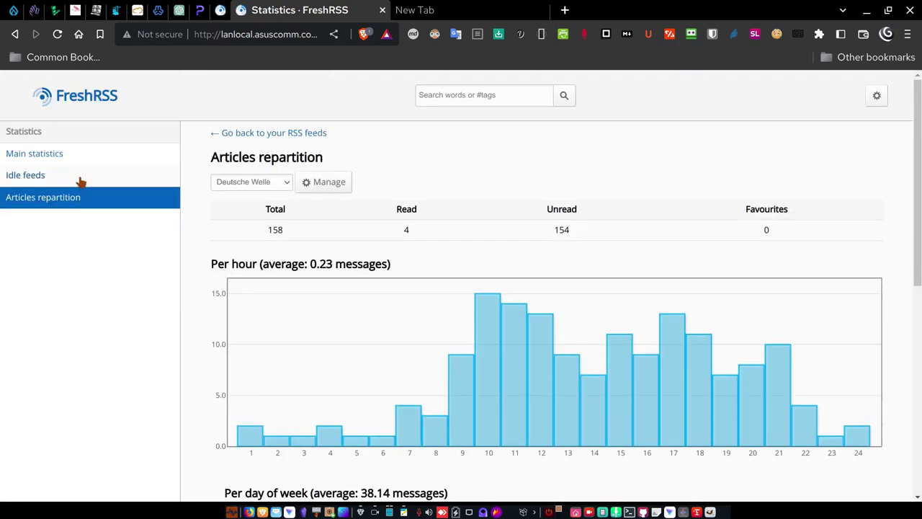
Browse the Main statistics charts: 203 entries, with Deutsche Welle leading top feeds at 158 (77.8%).
left_click(35, 158)
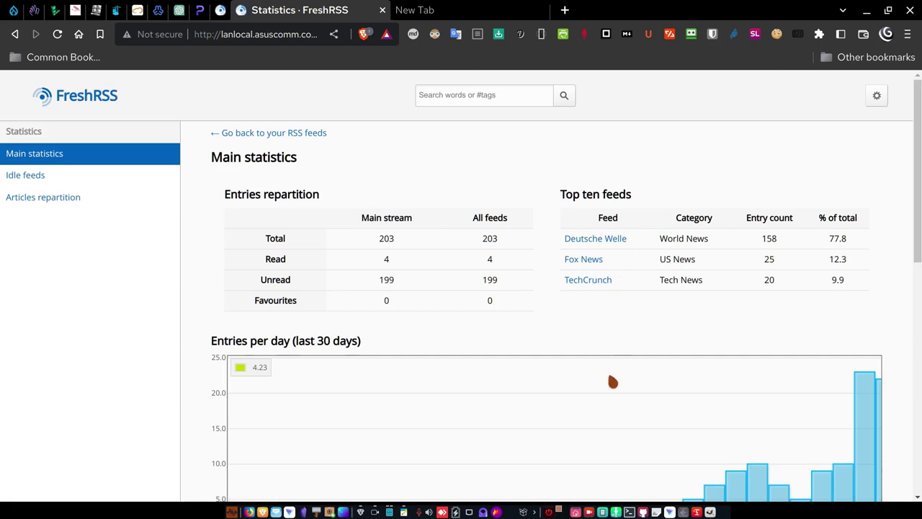
scroll(541, 411, "down", 3)
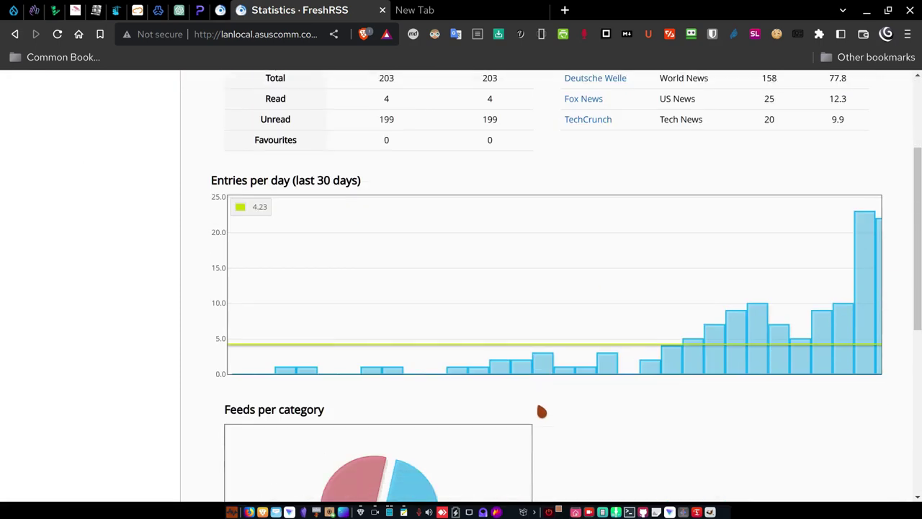
scroll(540, 411, "down", 5)
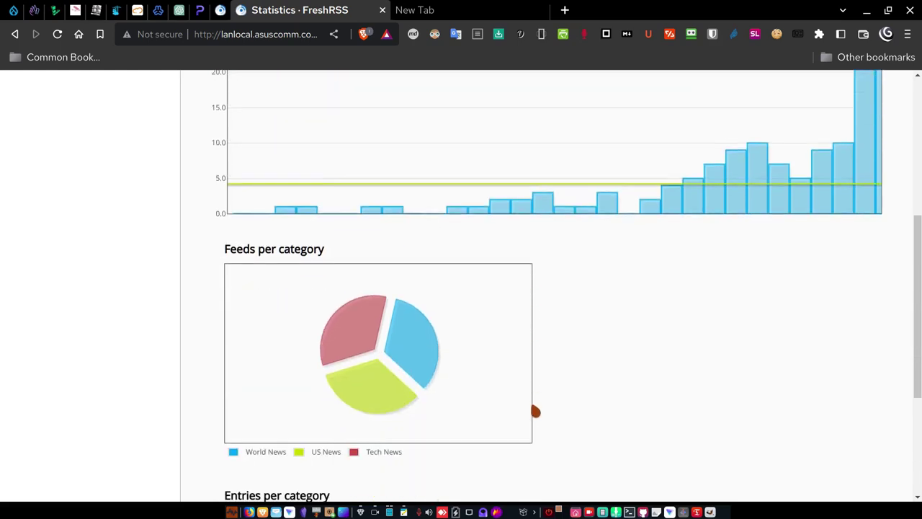
scroll(533, 409, "down", 2)
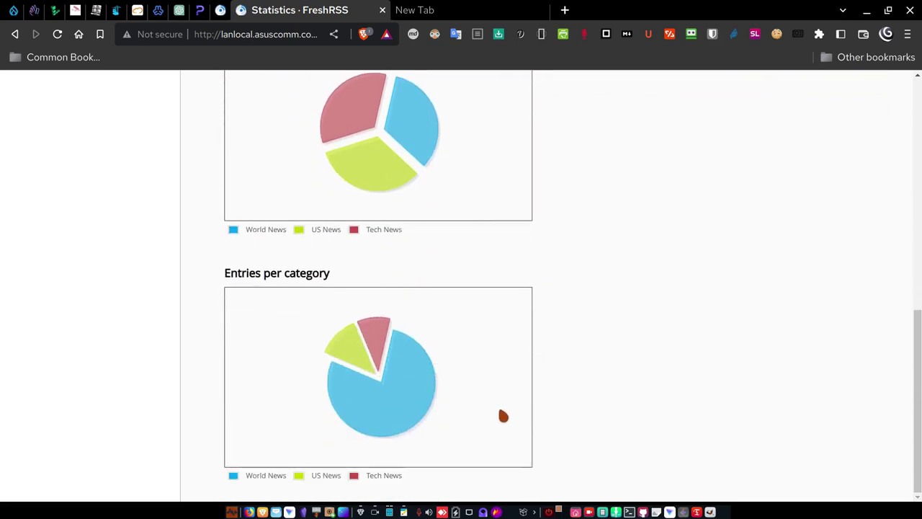
mouse_move(391, 395)
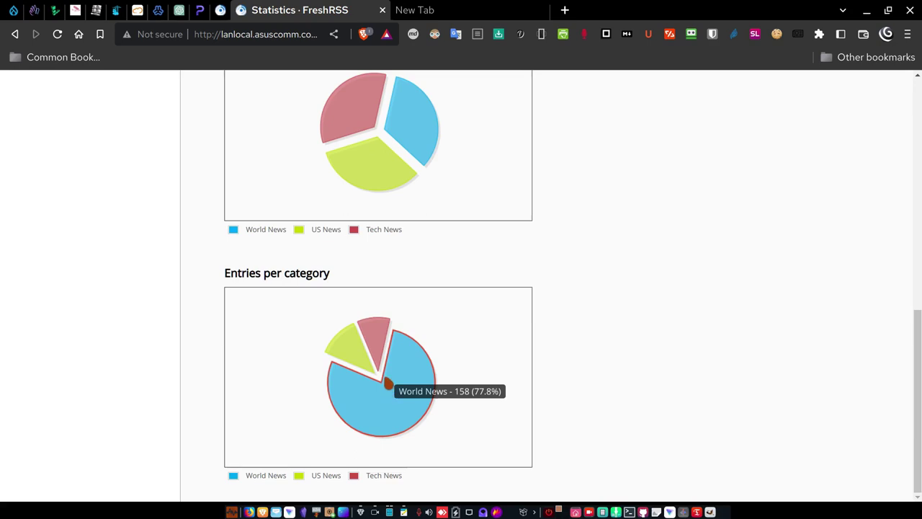
mouse_move(380, 350)
mouse_move(346, 354)
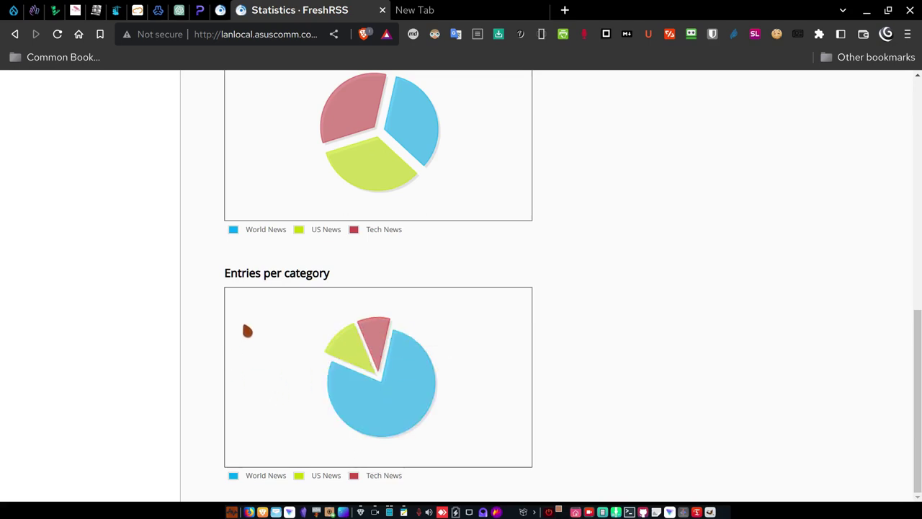
scroll(232, 356, "up", 3)
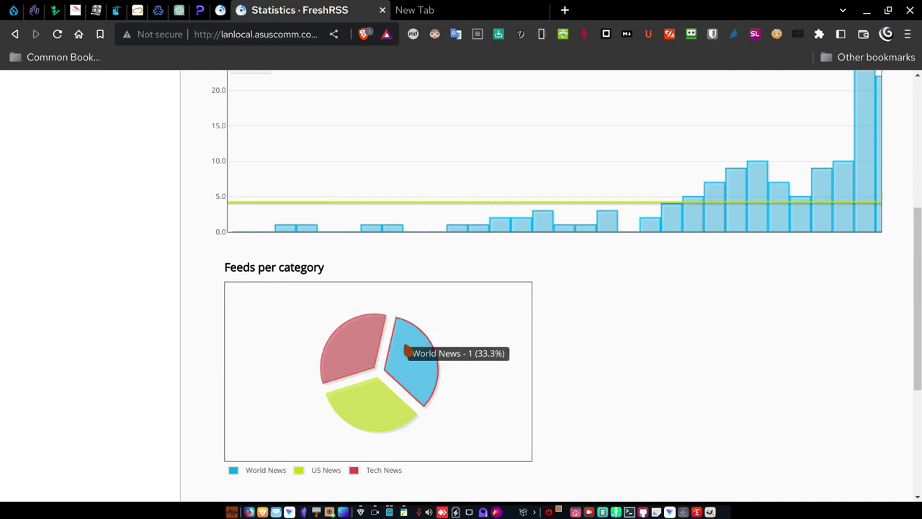
scroll(350, 400, "down", 3)
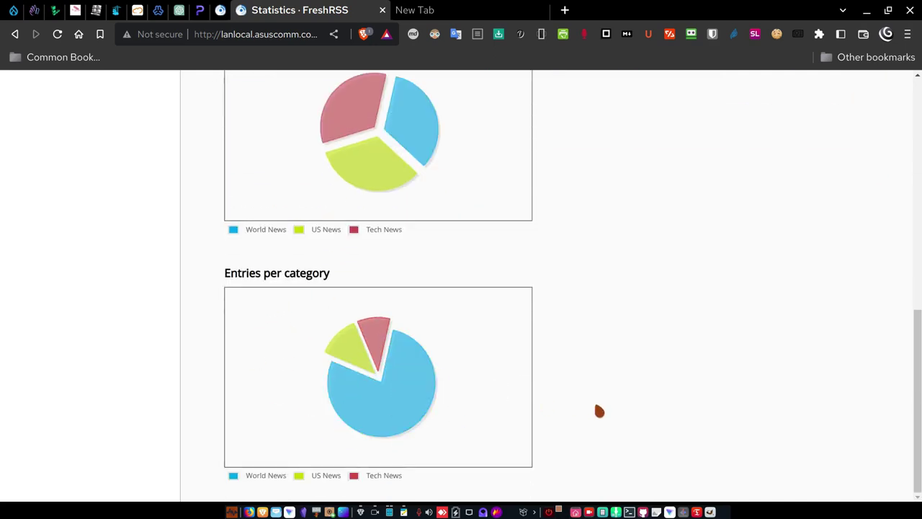
scroll(589, 404, "up", 5)
scroll(600, 422, "down", 3)
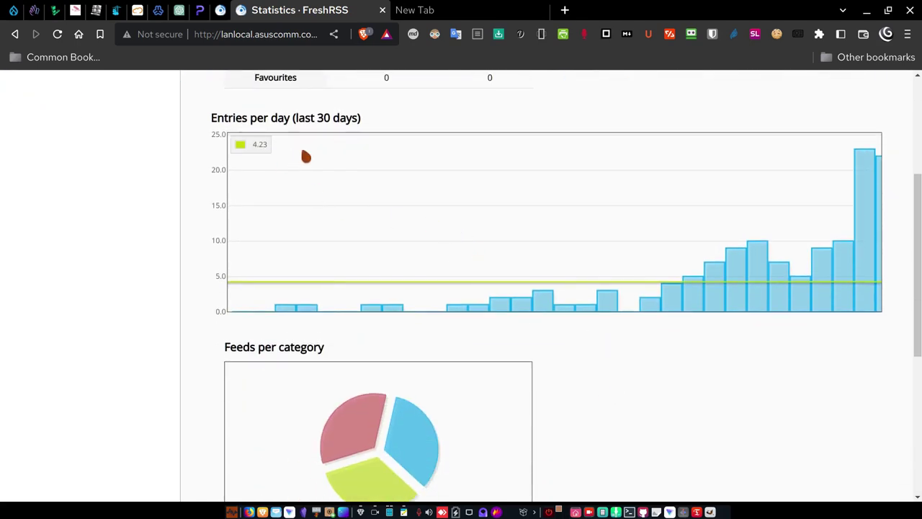
mouse_move(863, 218)
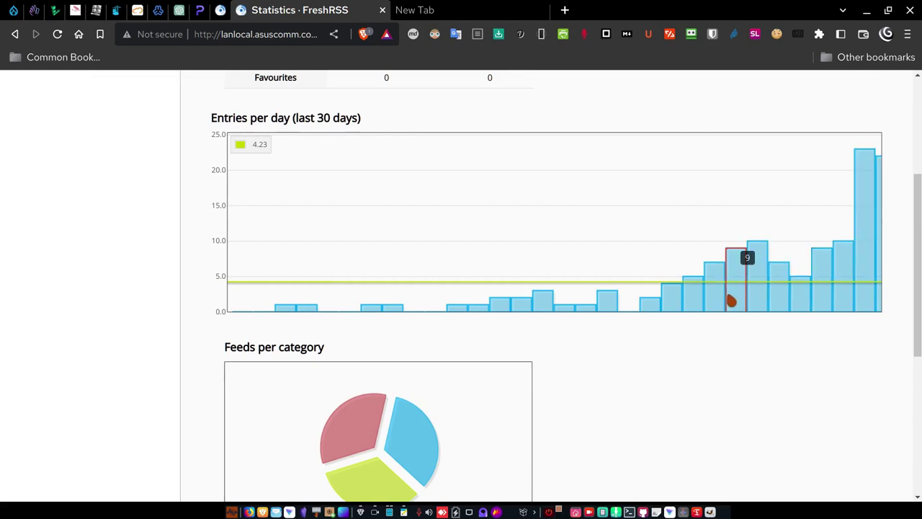
scroll(430, 247, "up", 3)
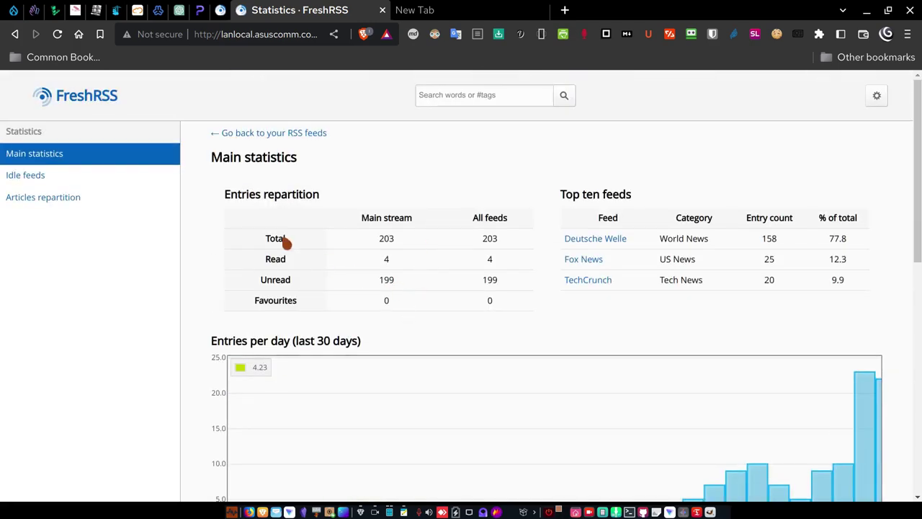
Return to the Main stream and toggle sorting to oldest first, then back to newest first.
left_click(109, 99)
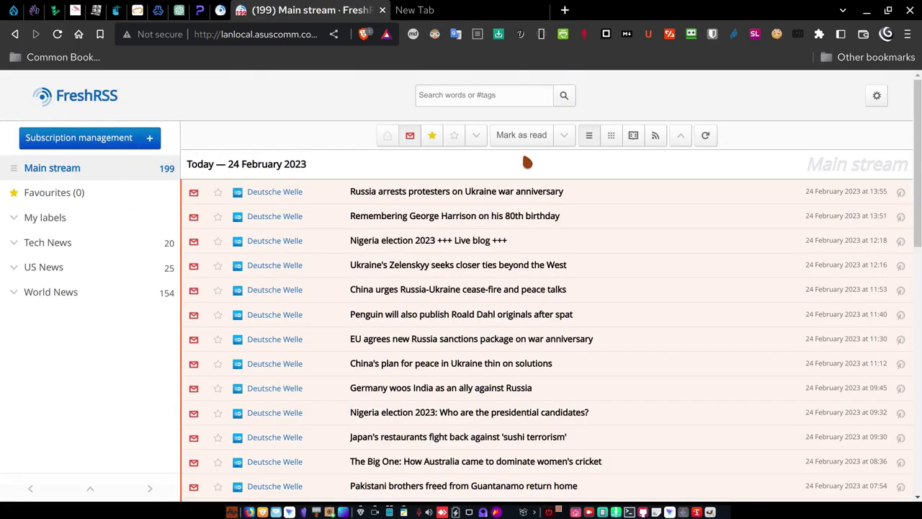
left_click(681, 140)
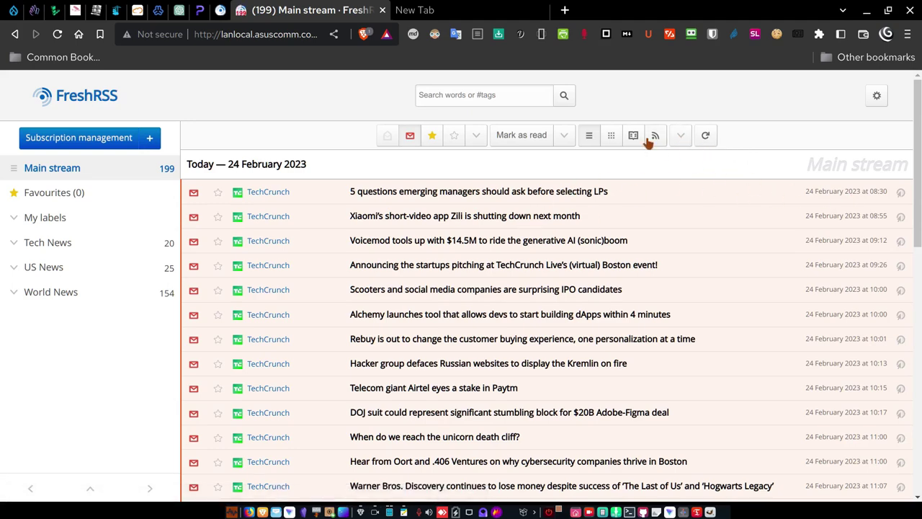
left_click(680, 143)
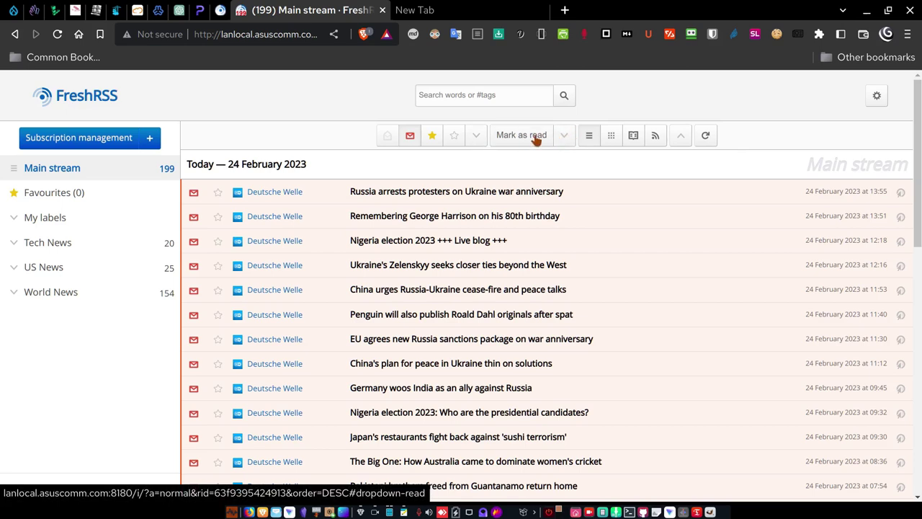
left_click(565, 139)
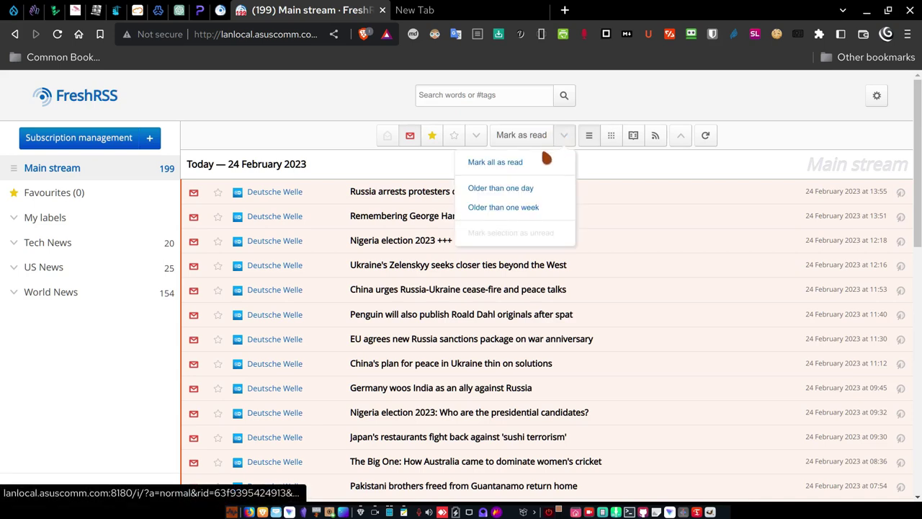
left_click(530, 208)
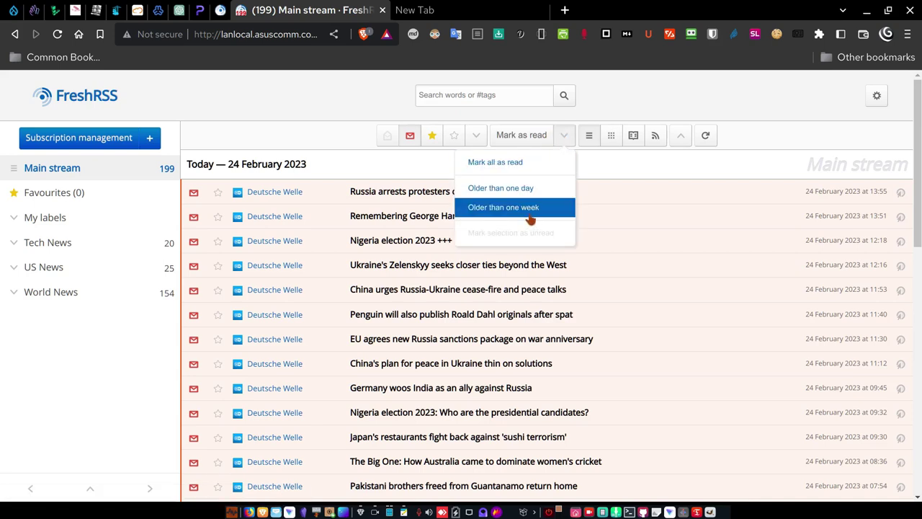
left_click(478, 139)
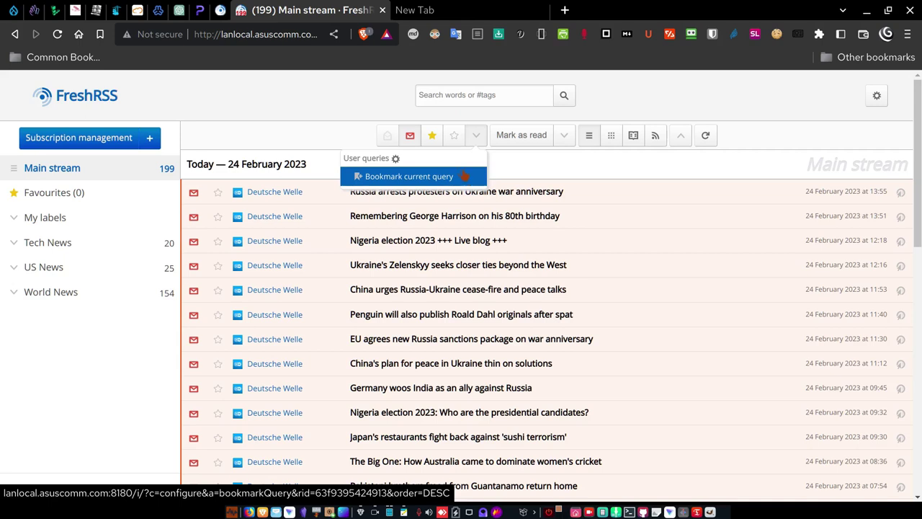
left_click(404, 177)
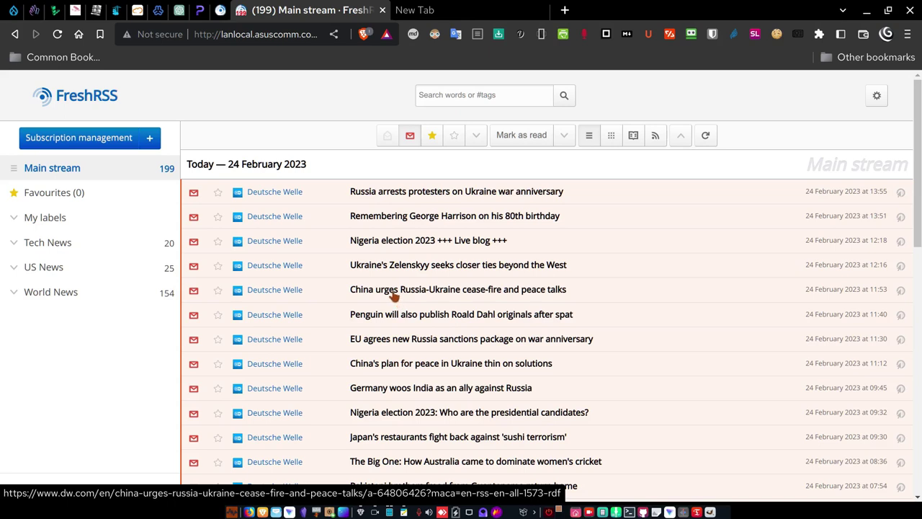
Star the 'China urges Russia-Ukraine cease-fire and peace talks' article and filter the list to favourites.
left_click(217, 292)
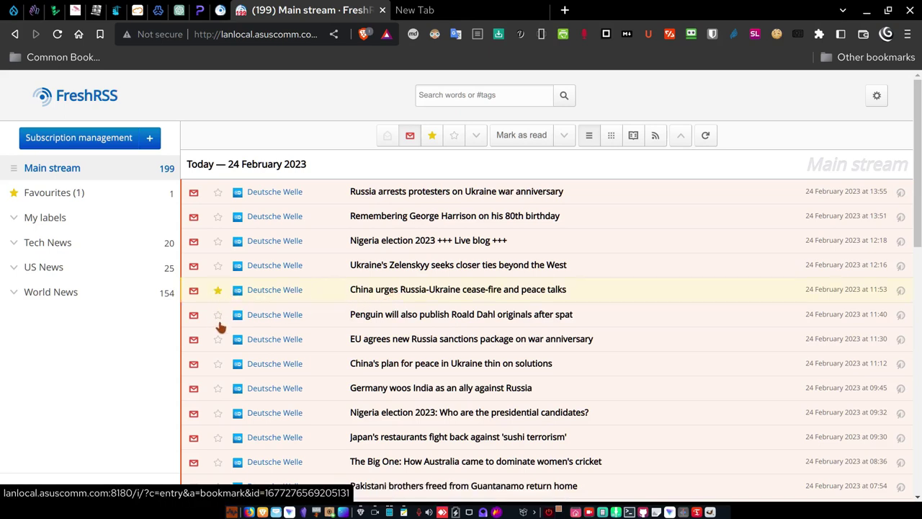
left_click(432, 135)
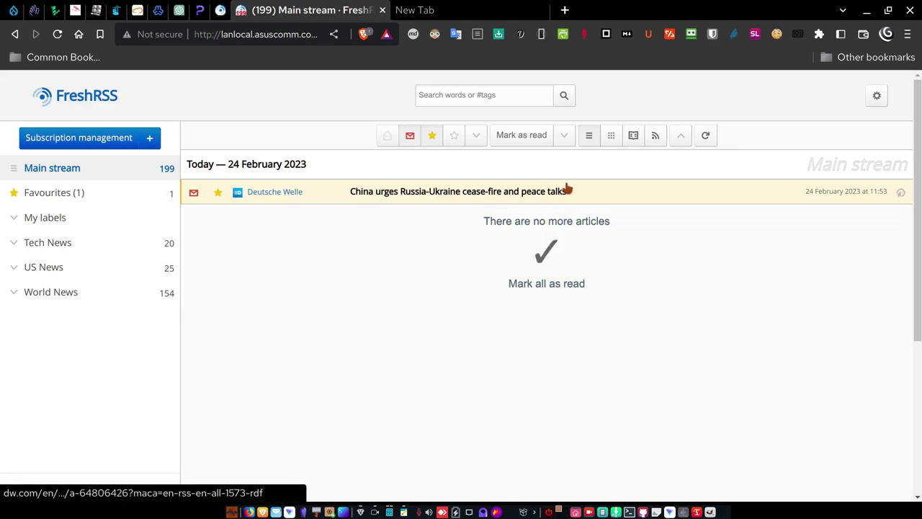
Log out from the settings menu and return to the public FreshRSS home view.
left_click(877, 99)
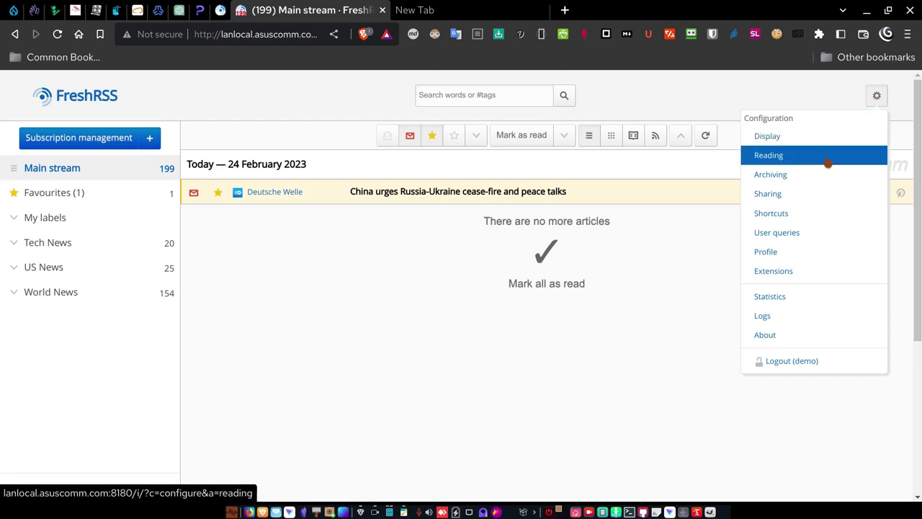
left_click(816, 363)
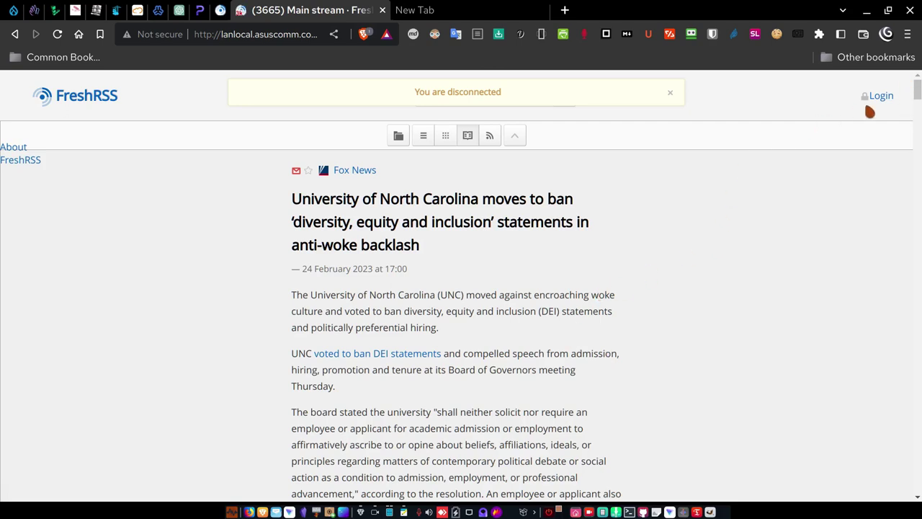
left_click(104, 96)
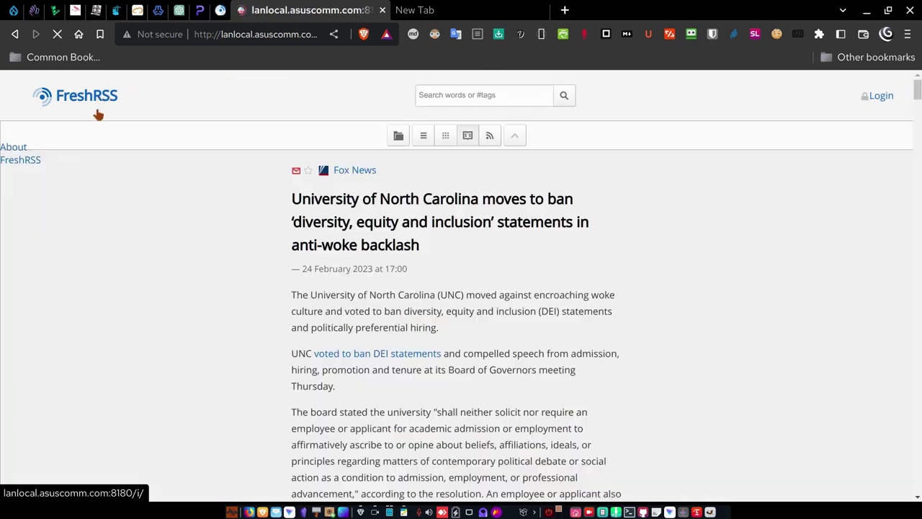